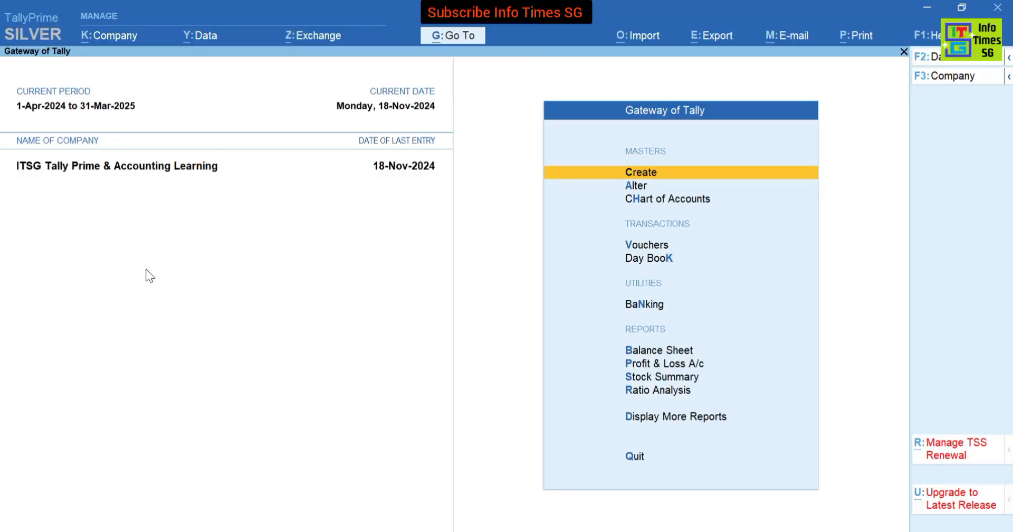
Open a new Receipt voucher for entry
key(Down)
key(Down)
key(Down)
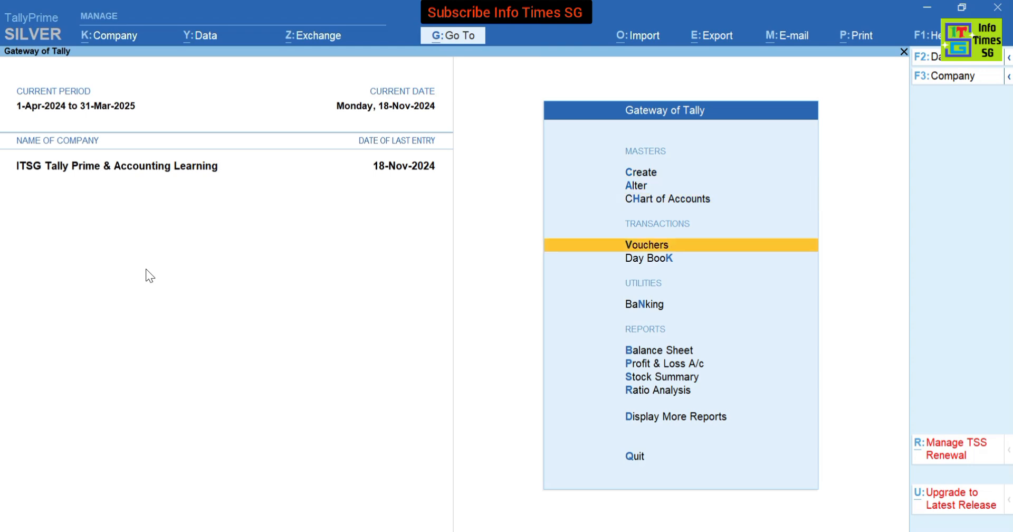
key(Down)
key(Up)
key(Return)
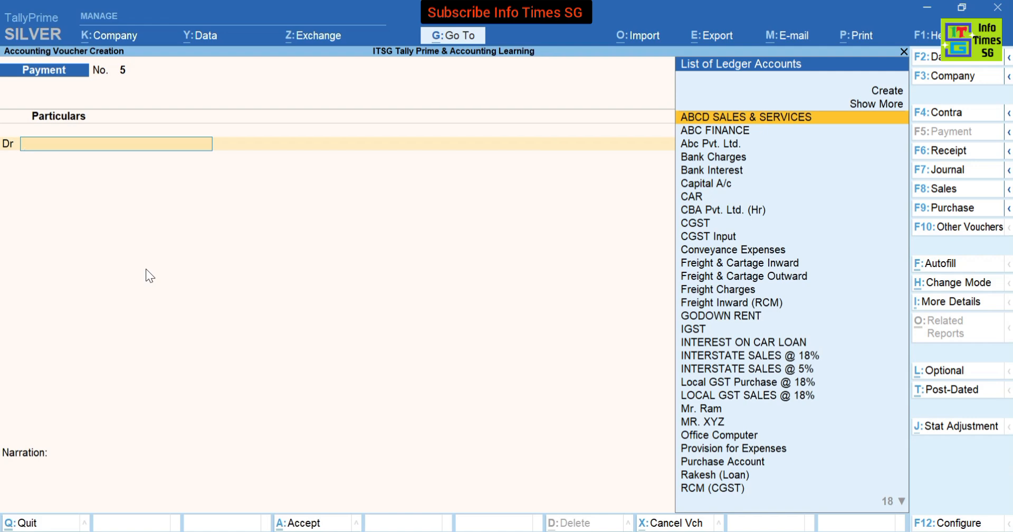
click(960, 150)
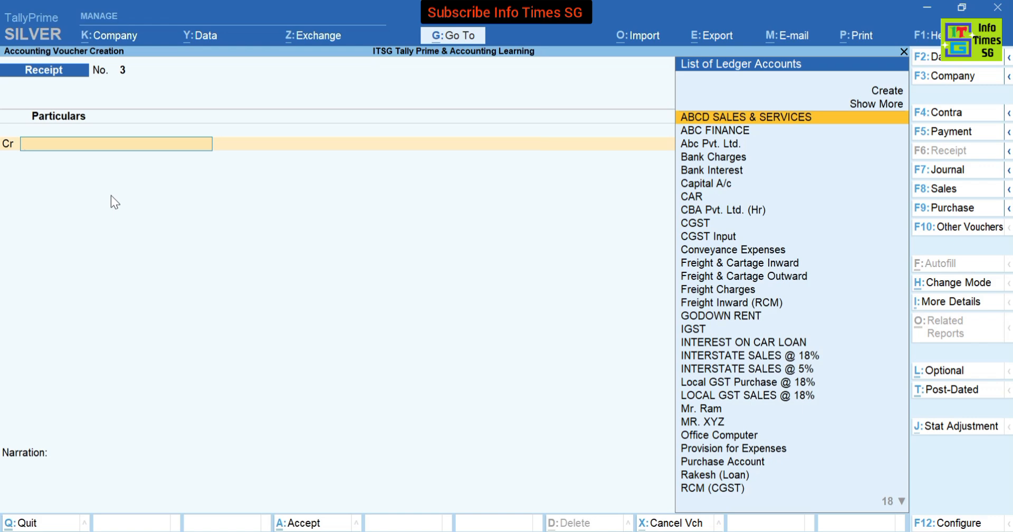
Select the individual debtor's ledger, listed just below LOCAL GST SALES @ 18%, as the receipt's credit account
key(Down)
key(Down)
key(Down)
key(Down)
key(Down)
key(Down)
key(Down)
key(Down)
key(Down)
key(Down)
key(Down)
key(Down)
key(Down)
key(Down)
key(Down)
key(Down)
key(Down)
key(Down)
key(Down)
key(Down)
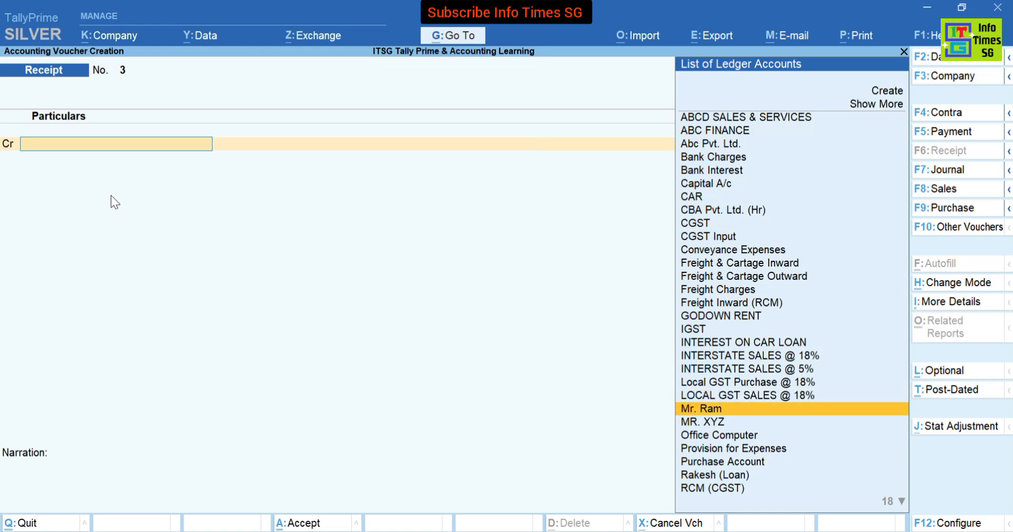
key(Return)
Examine the debtor's ledger master details from within the voucher and leave them without saving changes
key(BackSpace)
key(ctrl+Return)
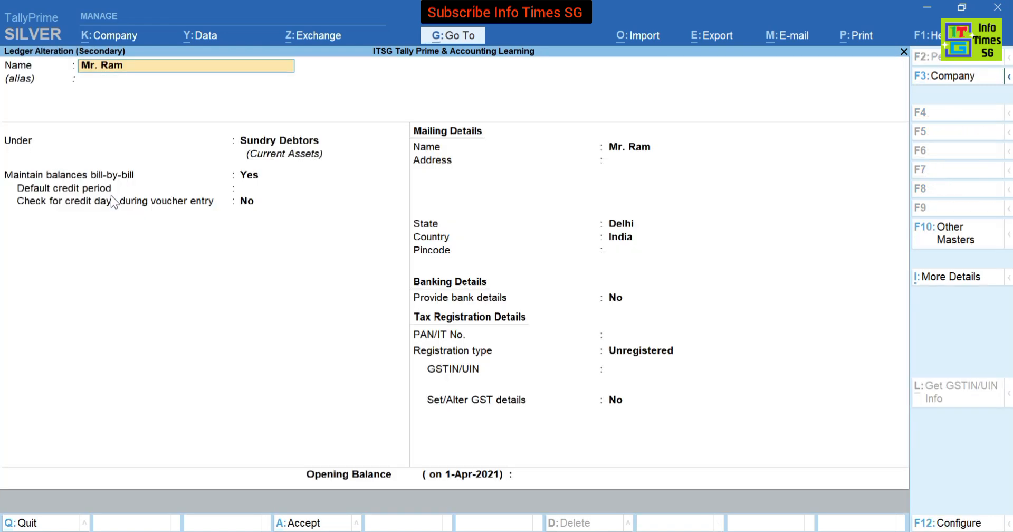
key(Escape)
key(Escape)
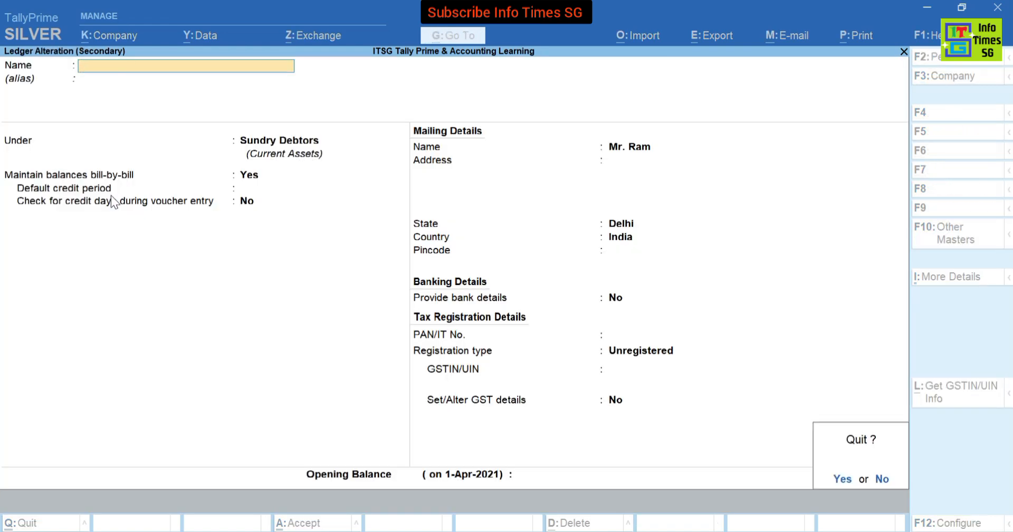
key(y)
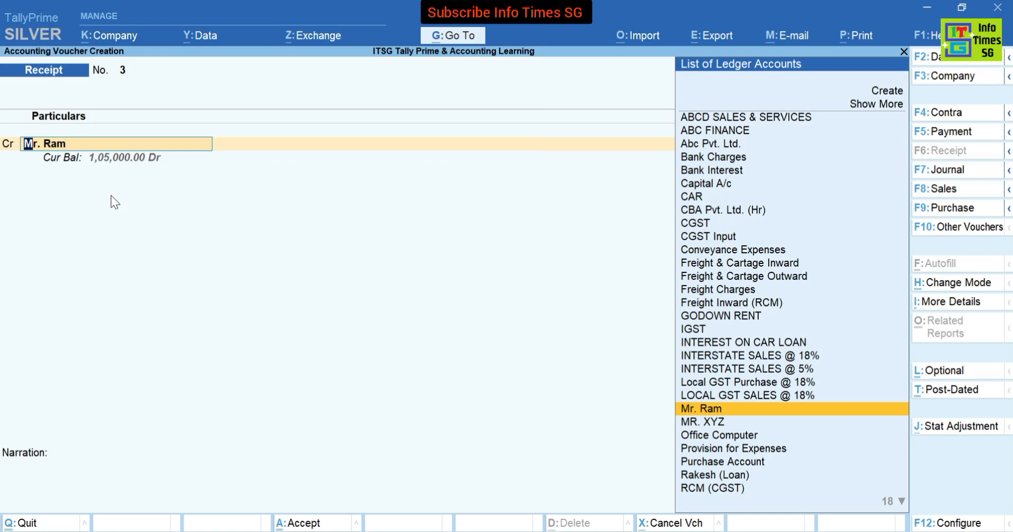
Credit the debtor's ledger with 10000 in the receipt
key(Return)
key(BackSpace)
key(Return)
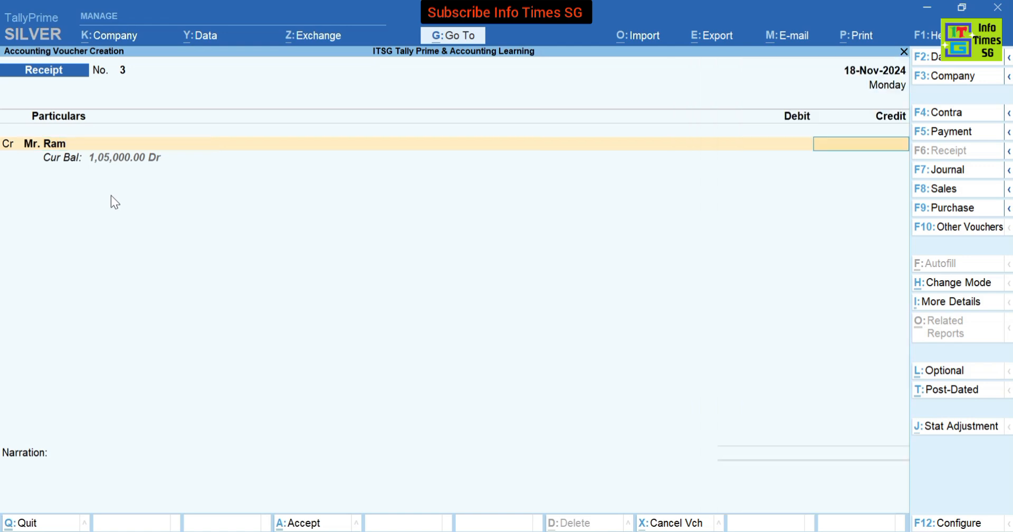
text(10000)
key(Return)
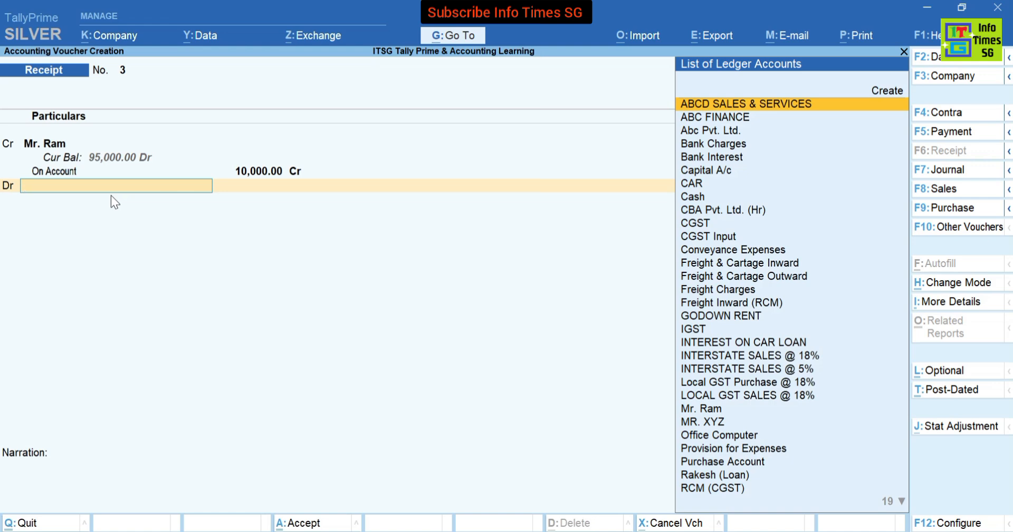
text(Cash)
key(Return)
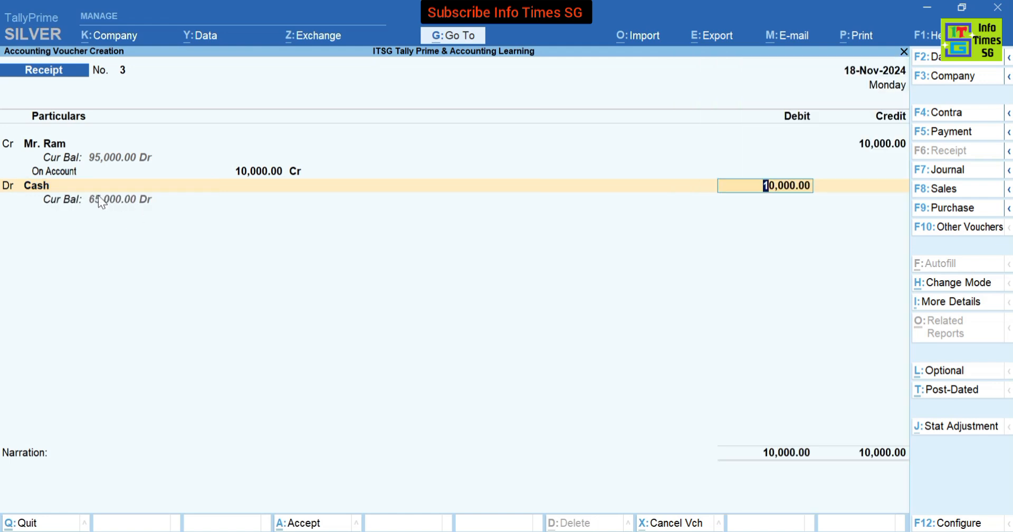
key(shift+Tab)
Set State Bank of India as the receipt's debit account for 10,000.00
text(Bank)
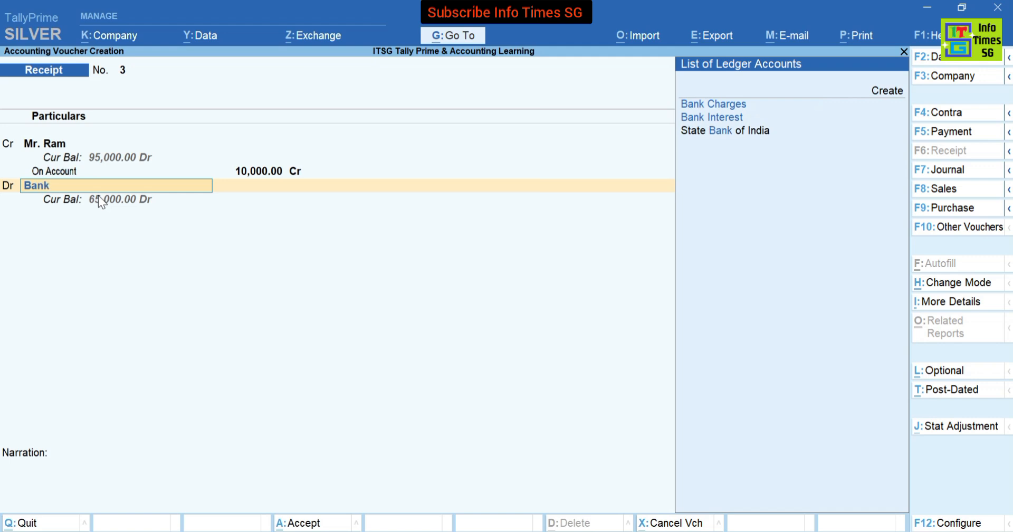
key(Down)
key(Down)
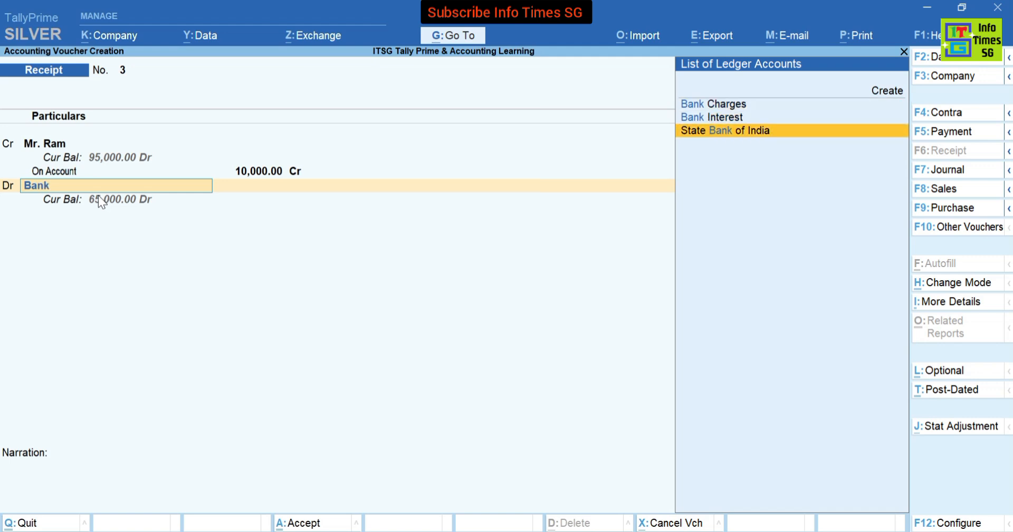
key(Return)
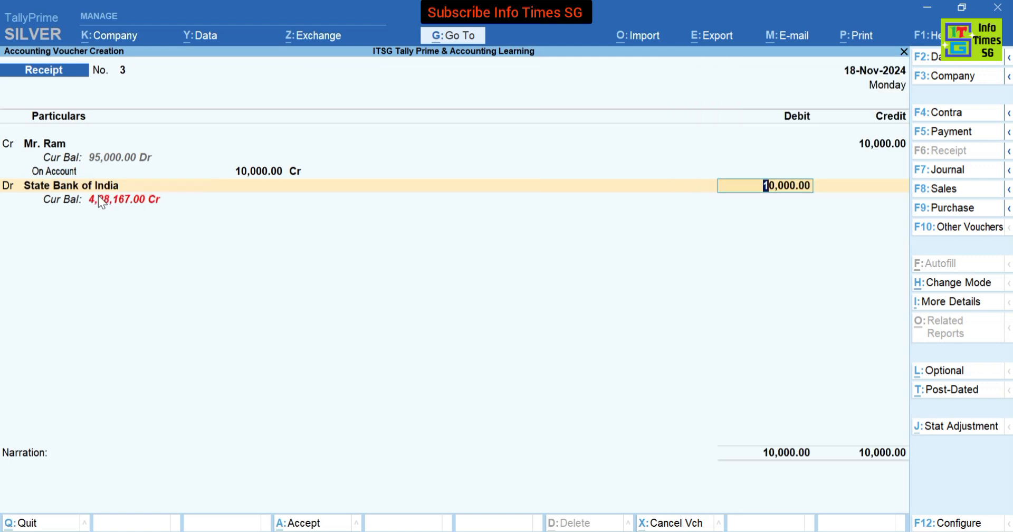
key(shift+Tab)
key(Return)
key(shift+Tab)
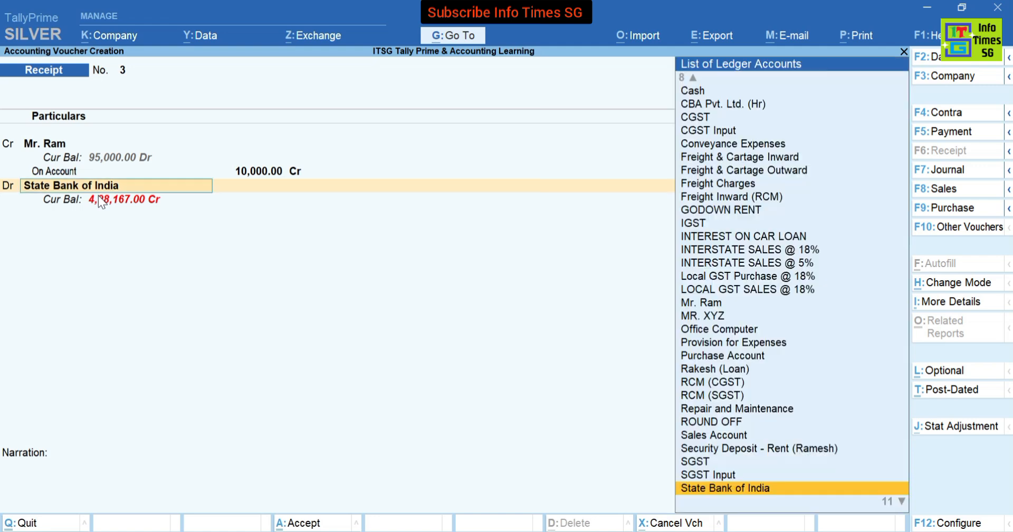
key(Return)
key(Return)
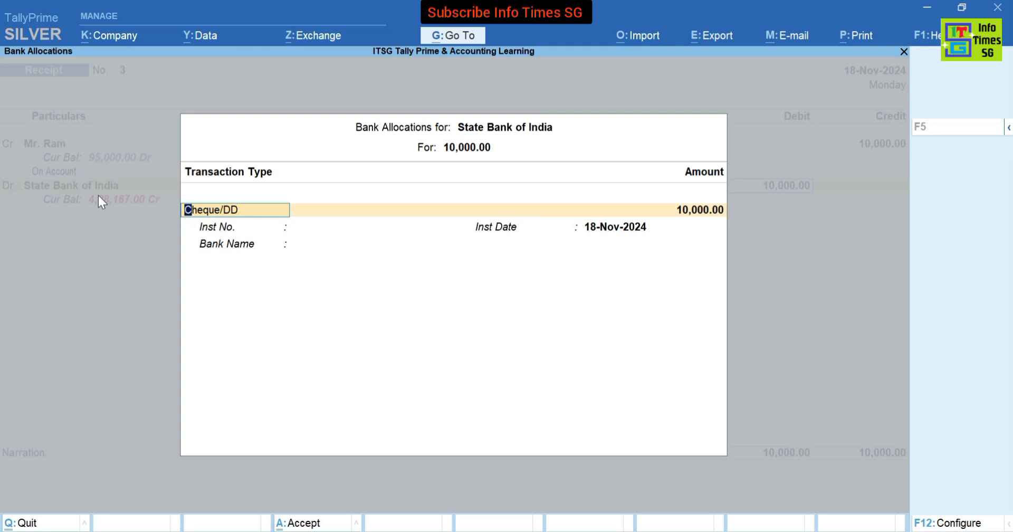
Allocate the bank amount as an e-Fund Transfer and save the receipt voucher without a narration
key(Return)
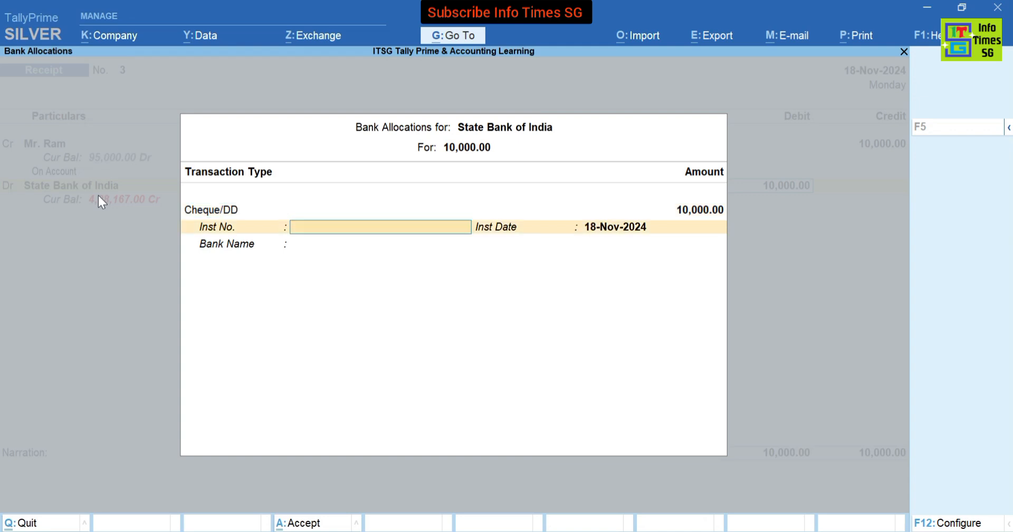
key(shift+Tab)
key(shift+Tab)
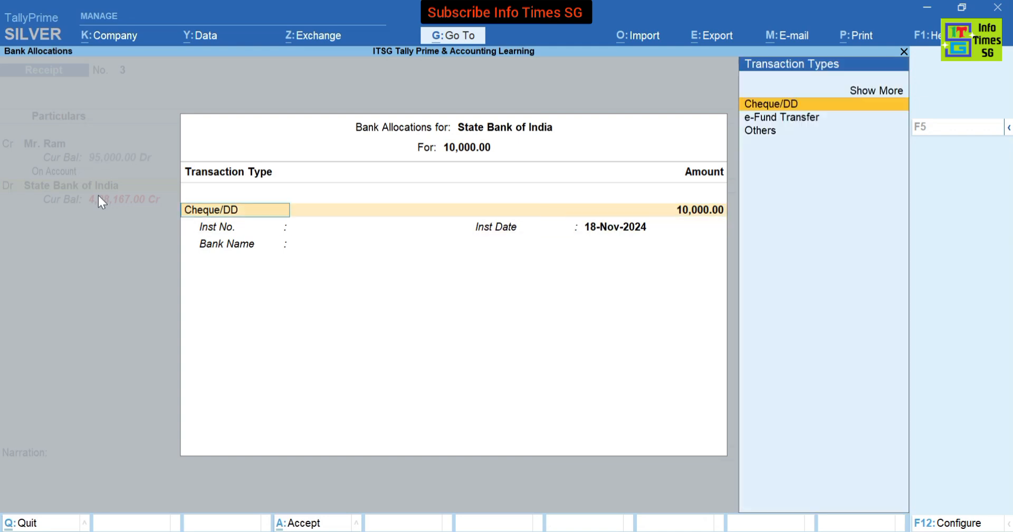
key(Return)
key(Return)
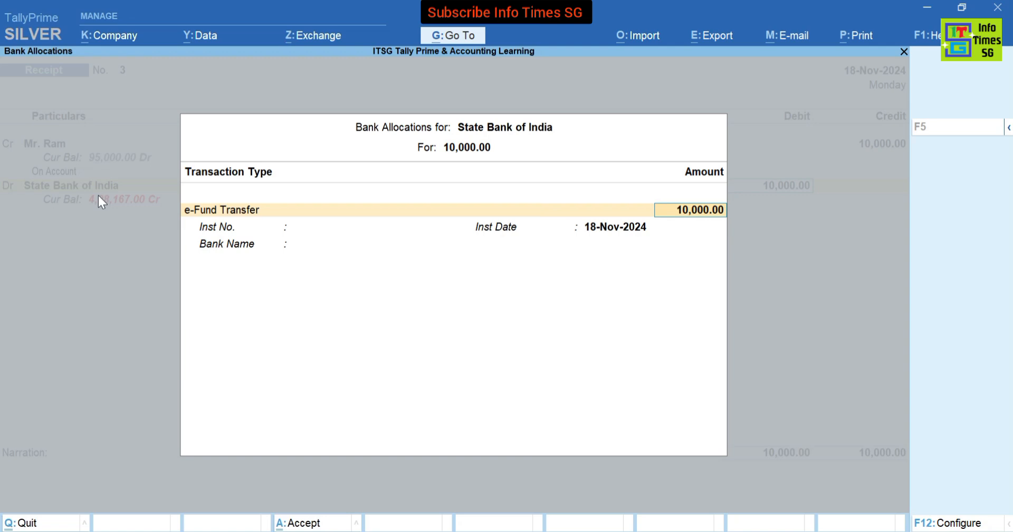
key(Return)
key(Return)
key(Return)
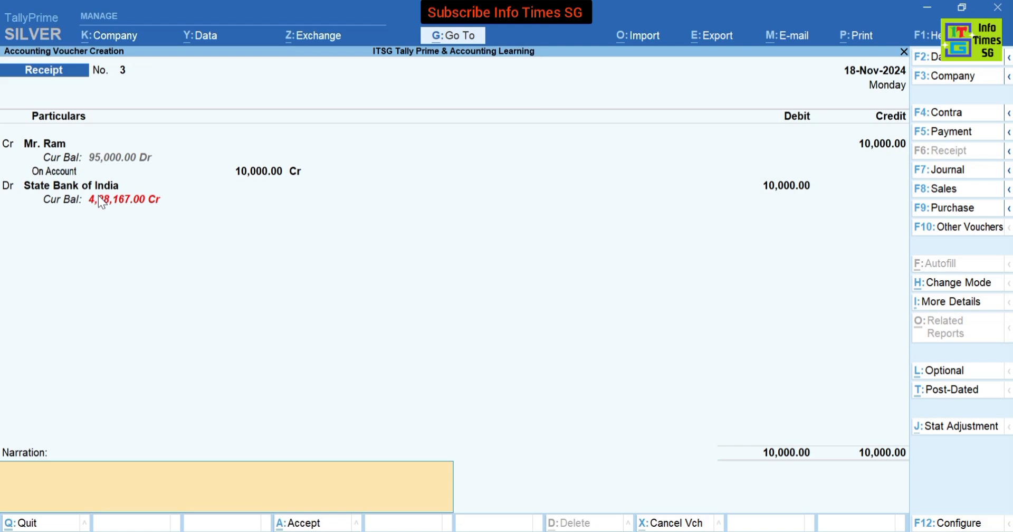
key(Return)
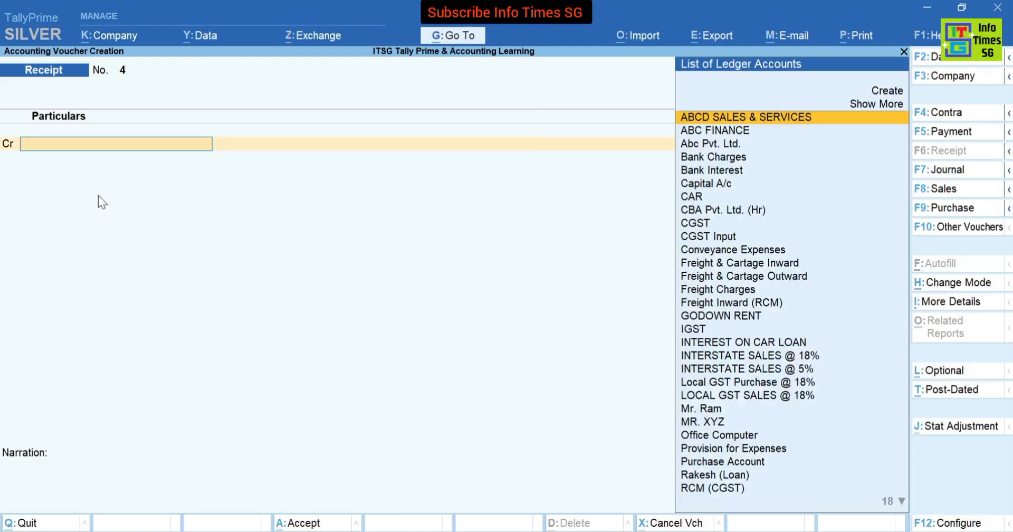
Open the debtor's Ledger Vouchers report from the account books
key(Page_Up)
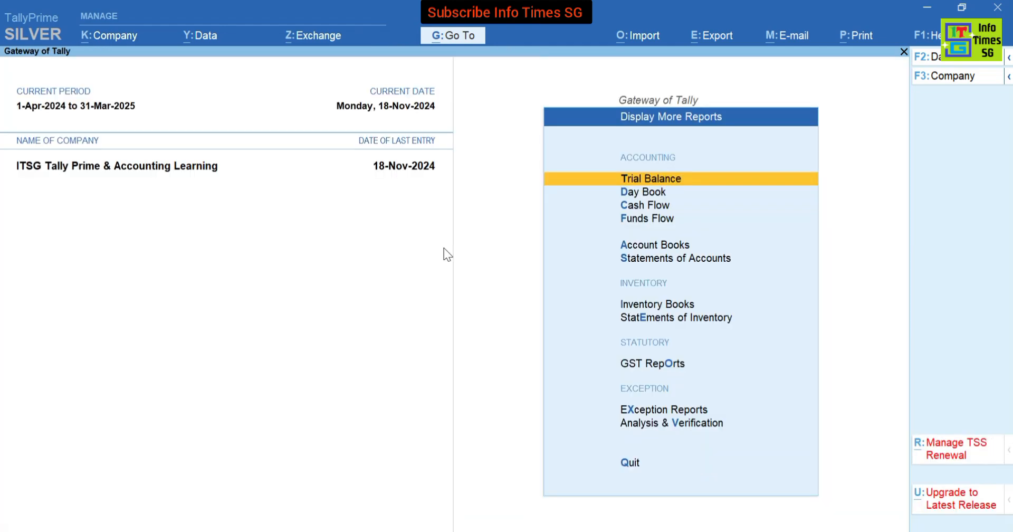
key(a)
key(l)
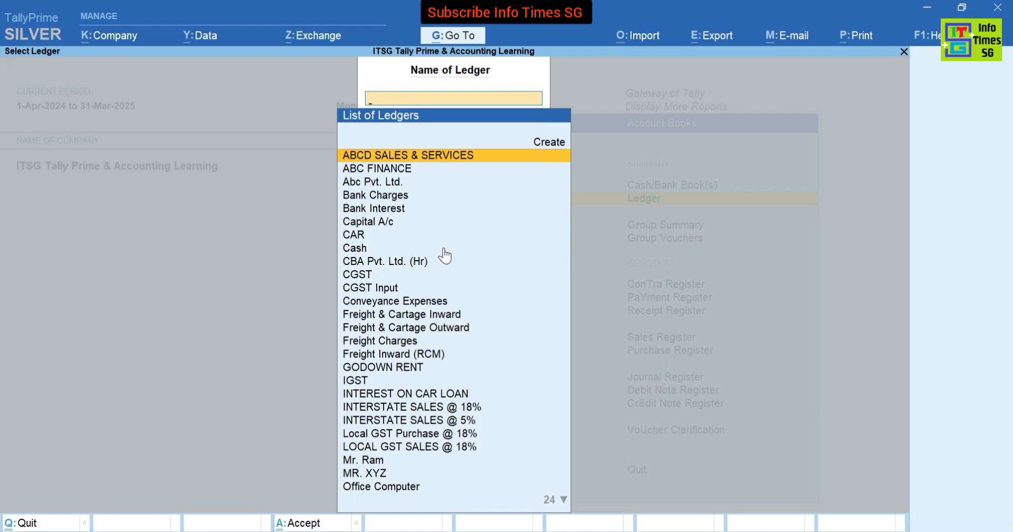
text(Ram)
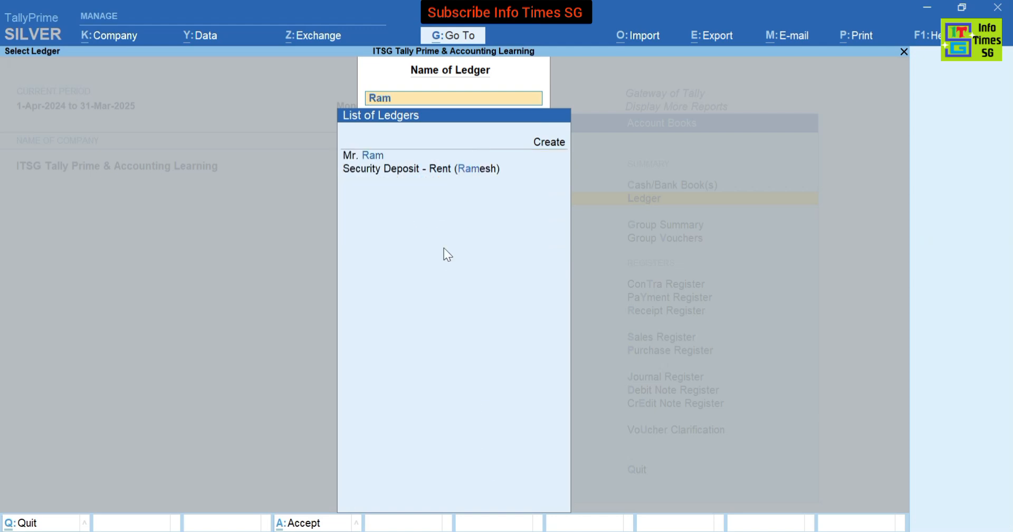
key(Return)
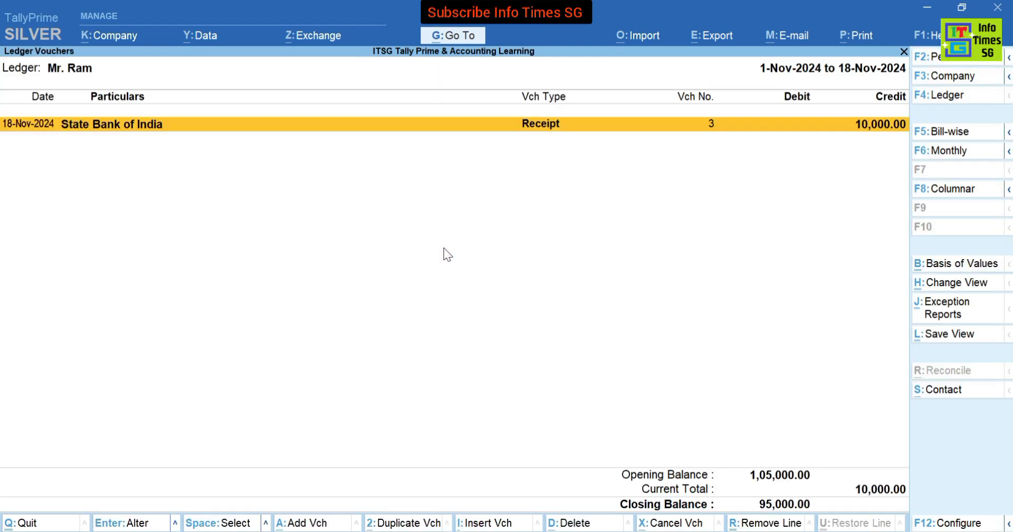
View the debtor's ledger vouchers for the period 1-4-2023 to 18-11-2024, and close the report
key(F2)
text(1-4-2023)
key(Return)
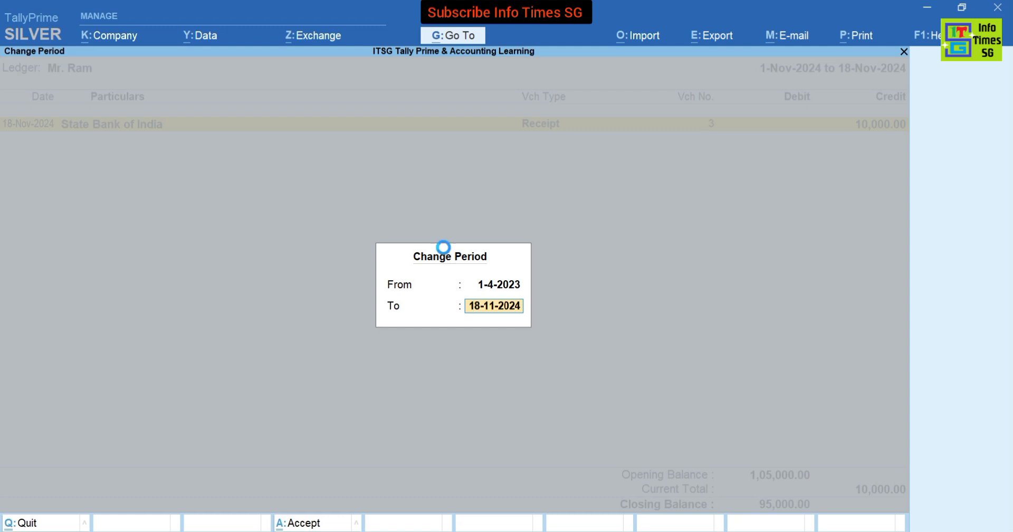
key(Return)
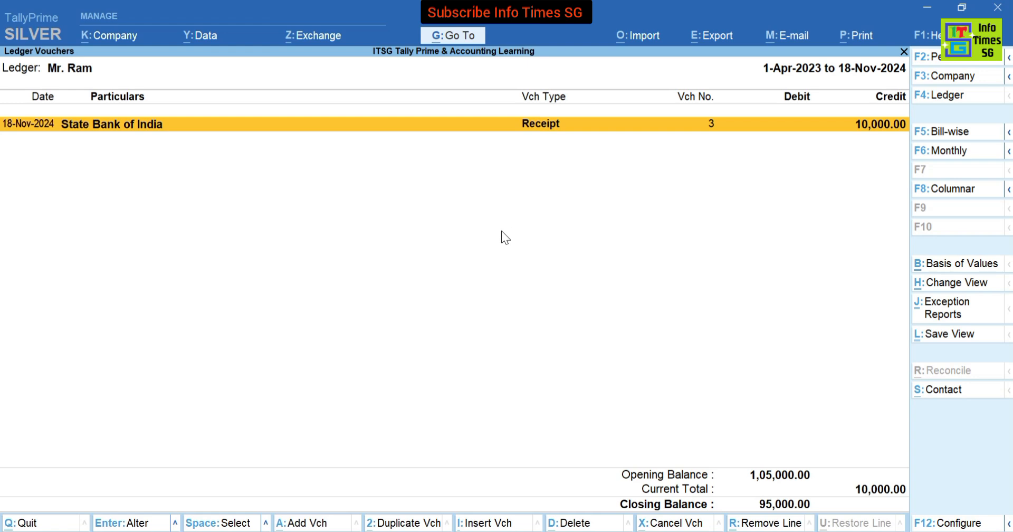
key(Escape)
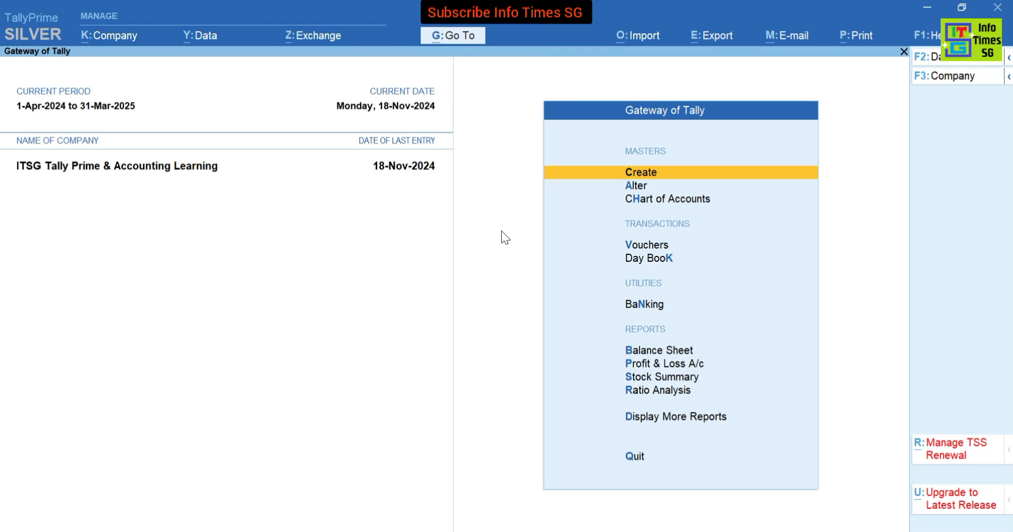
Start a new Payment voucher with Xyz P. Ltd. as the debit account
key(v)
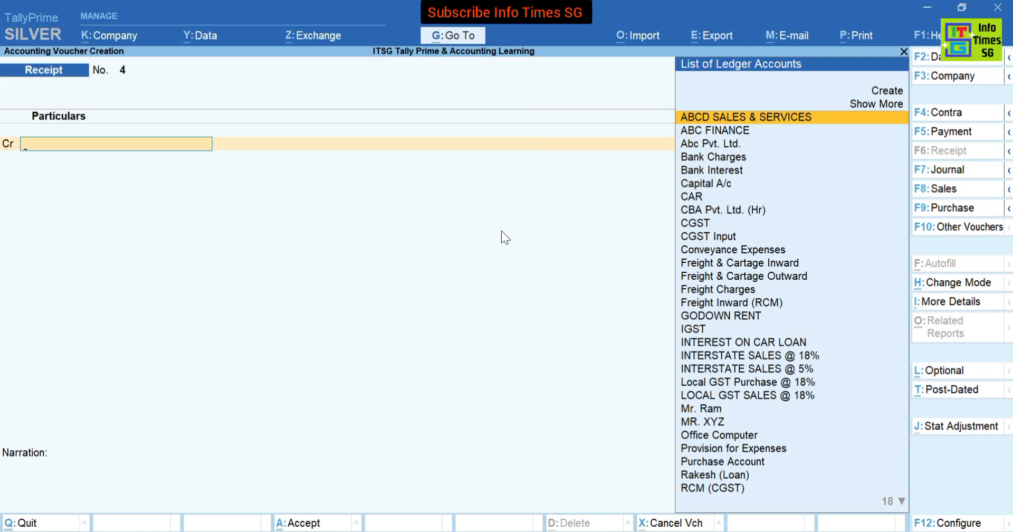
key(F5)
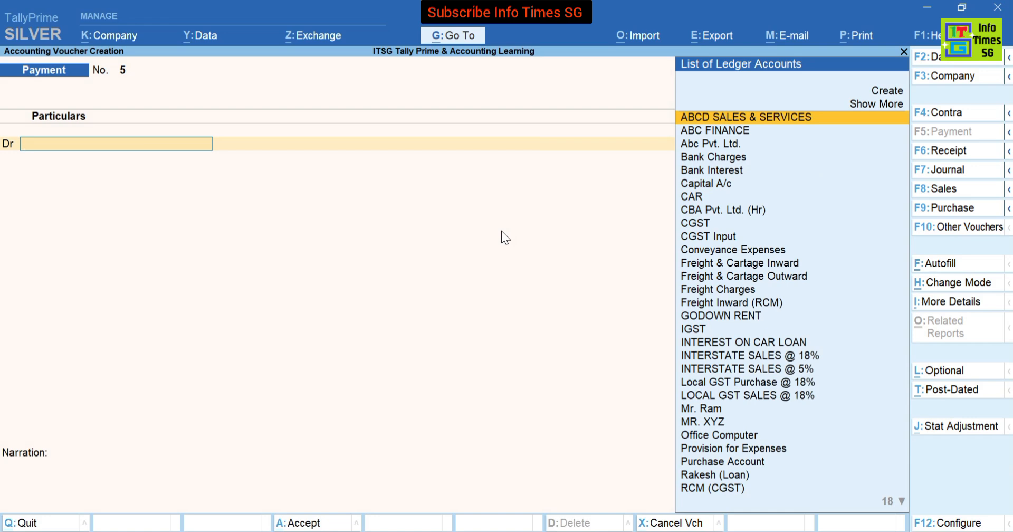
key(Up)
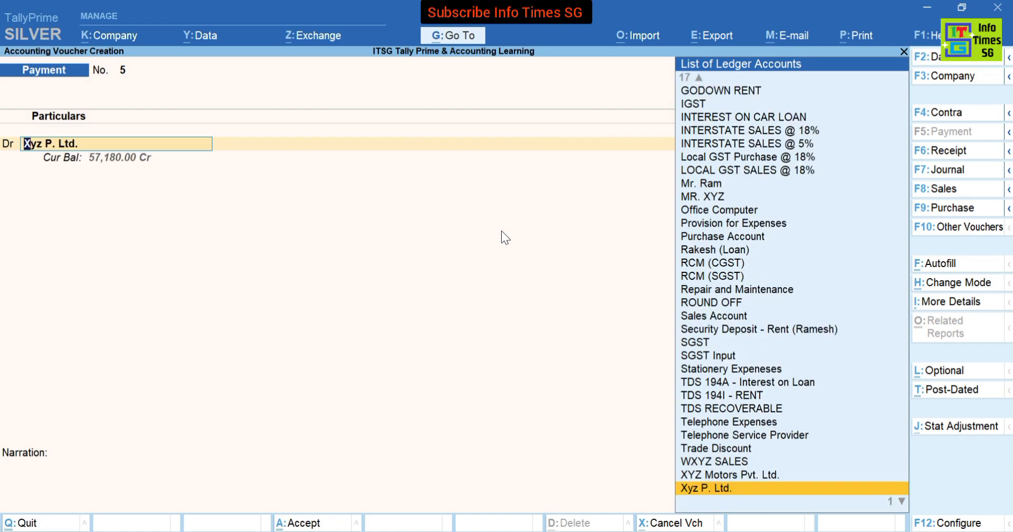
key(Return)
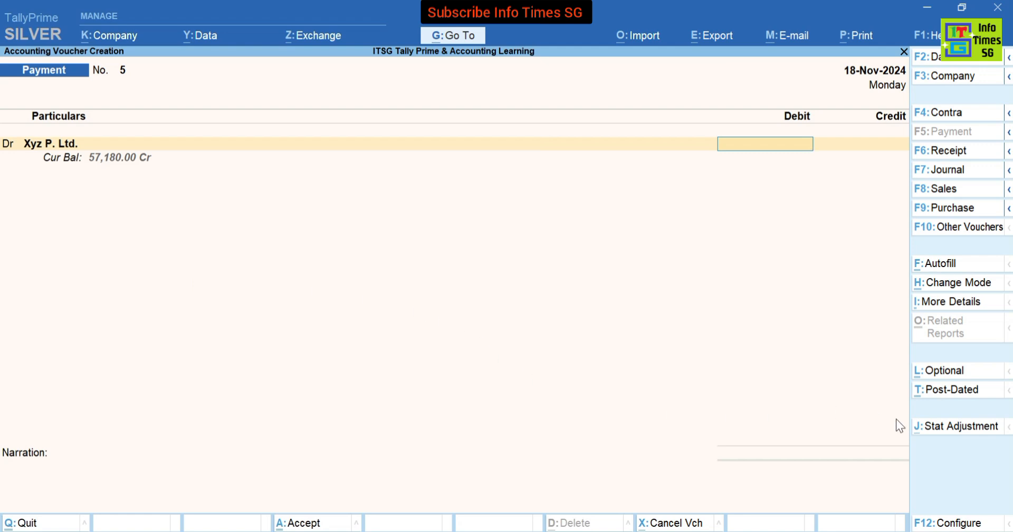
Switch the payment voucher to Single Entry mode
click(960, 282)
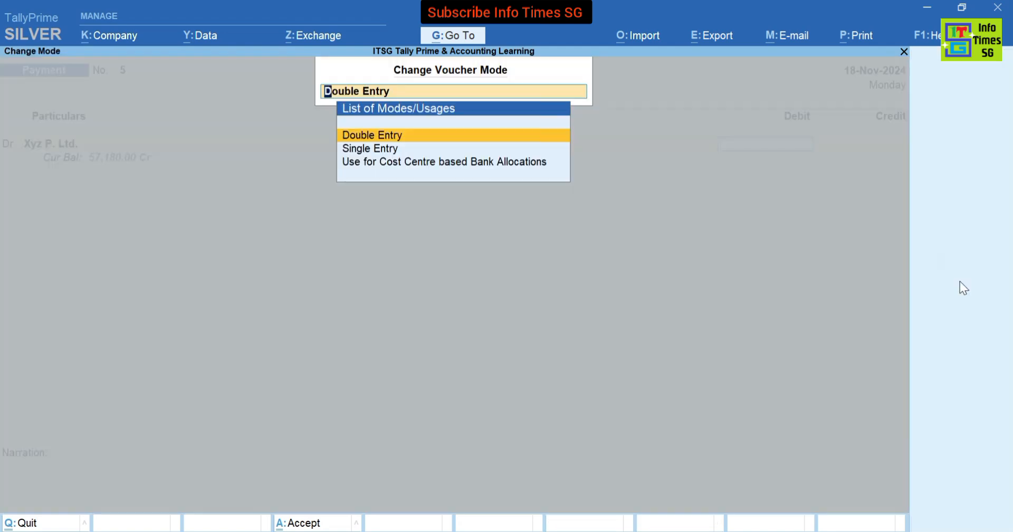
key(Down)
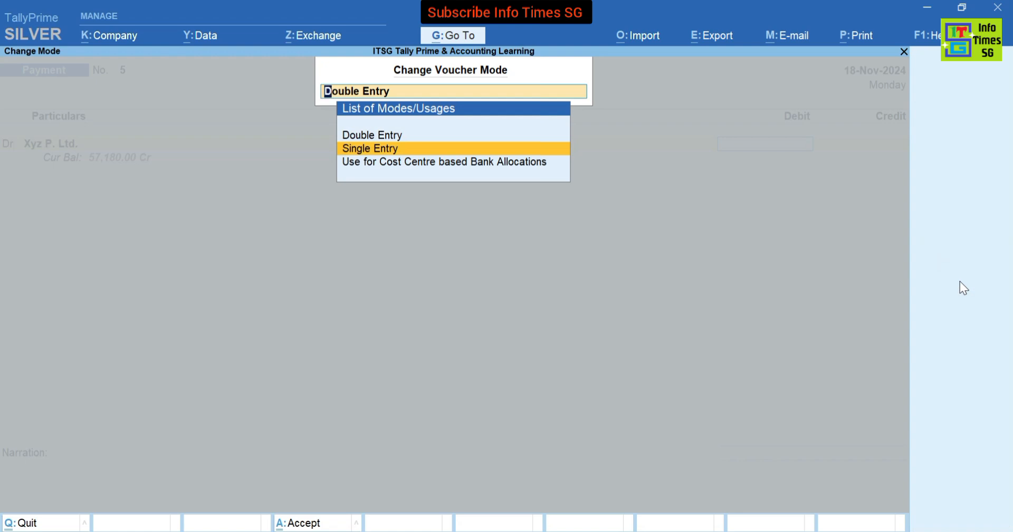
key(Return)
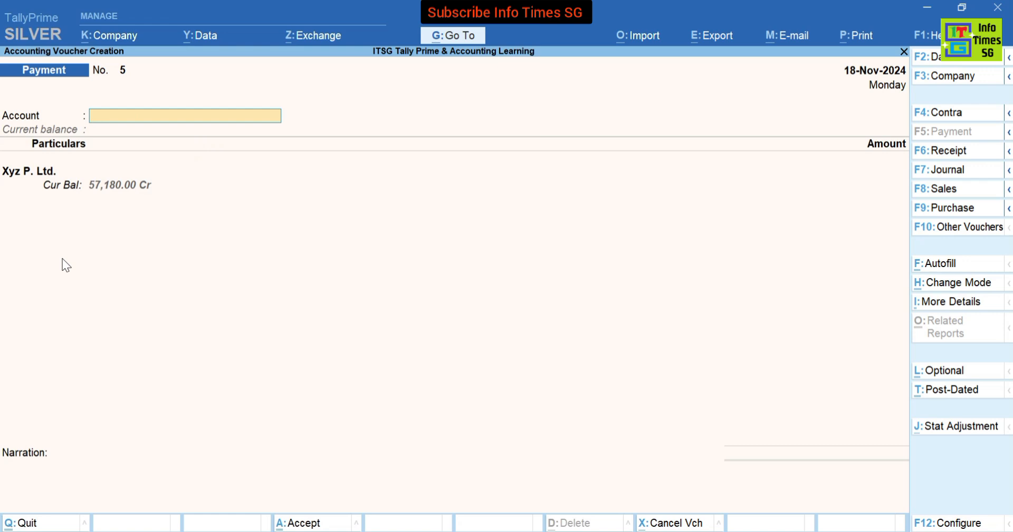
Set State Bank of India as the payment voucher's account, and switch the voucher to Double Entry mode
text(State)
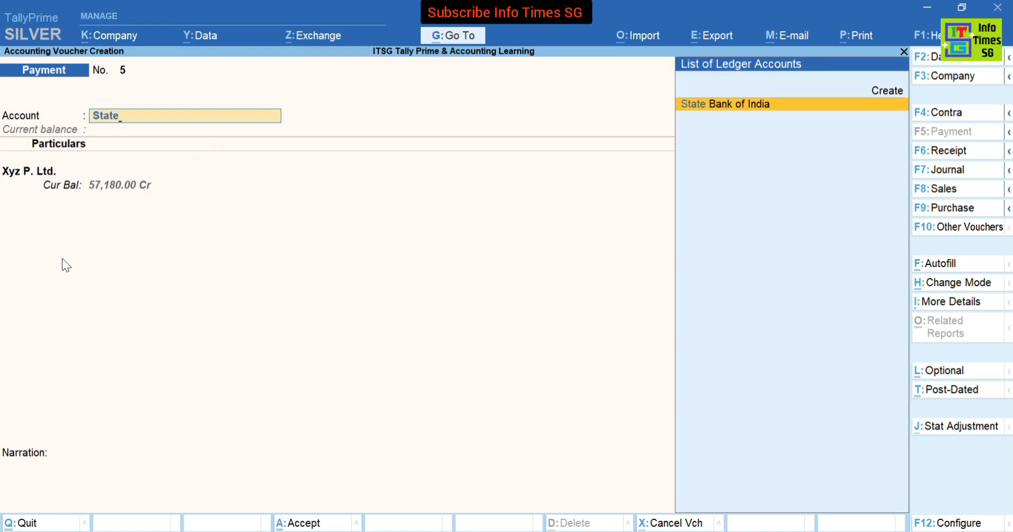
key(Return)
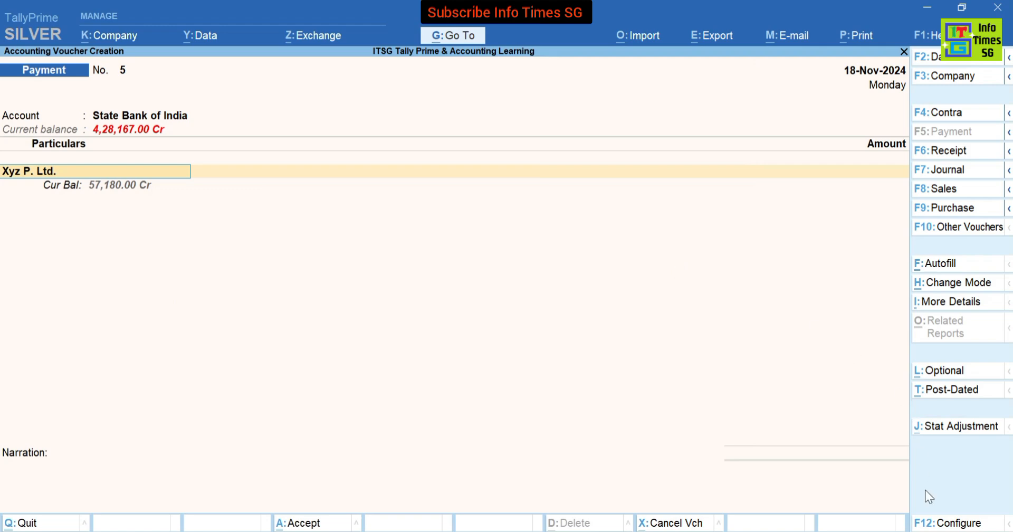
click(944, 523)
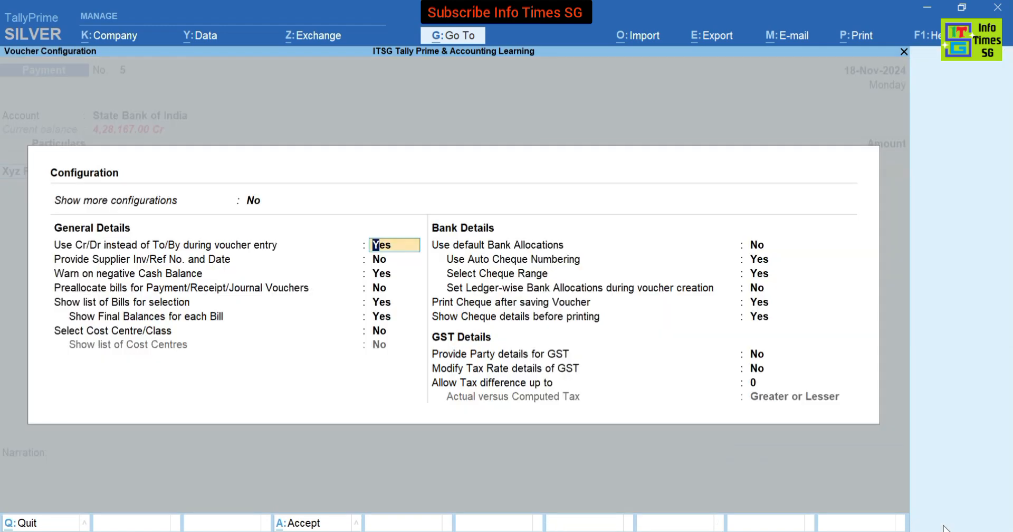
key(Escape)
click(947, 281)
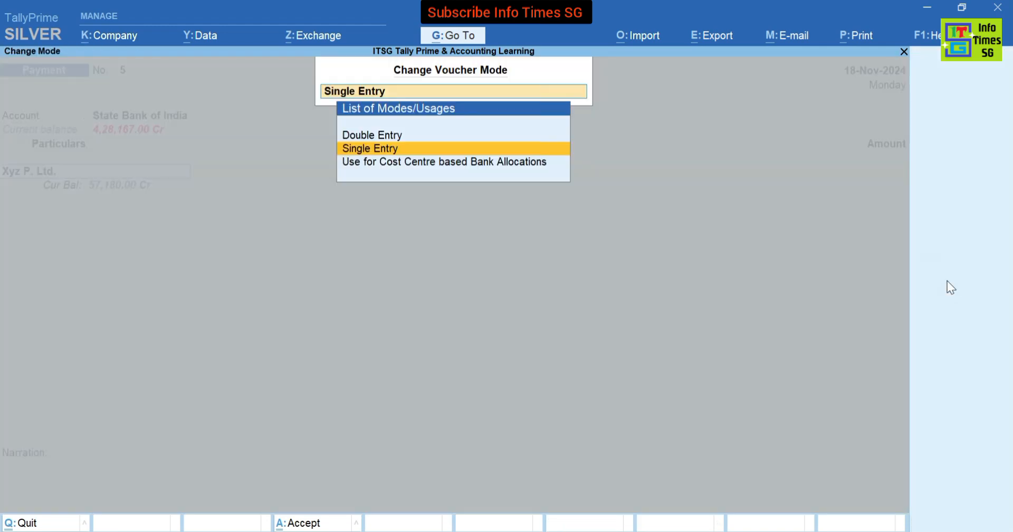
key(Up)
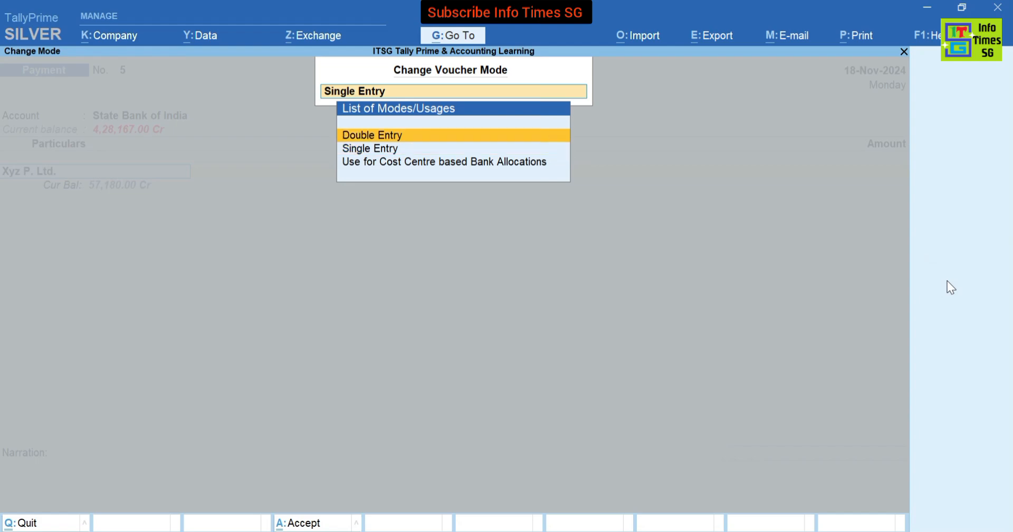
key(Return)
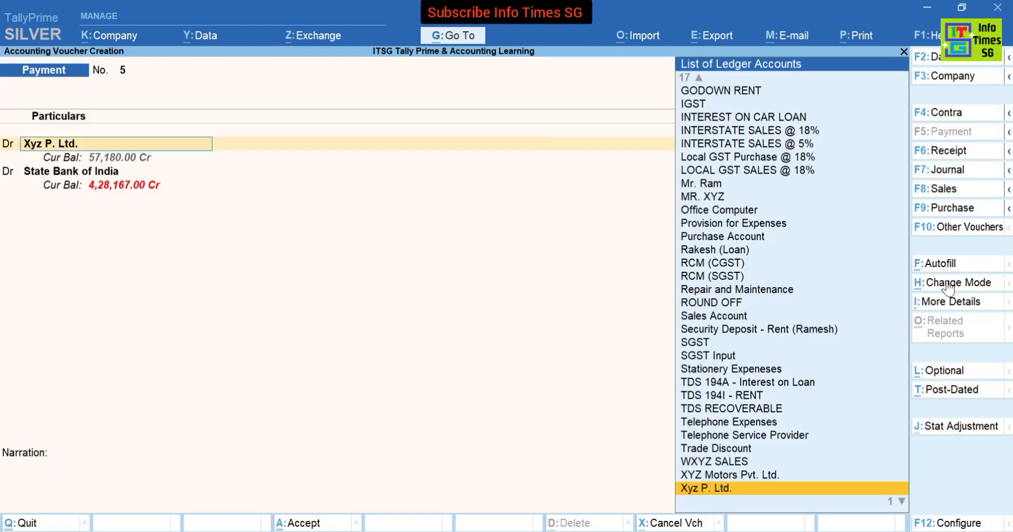
Keep Xyz P. Ltd. as the debit ledger and enter a debit amount of 50000
key(Return)
key(Return)
text(50000)
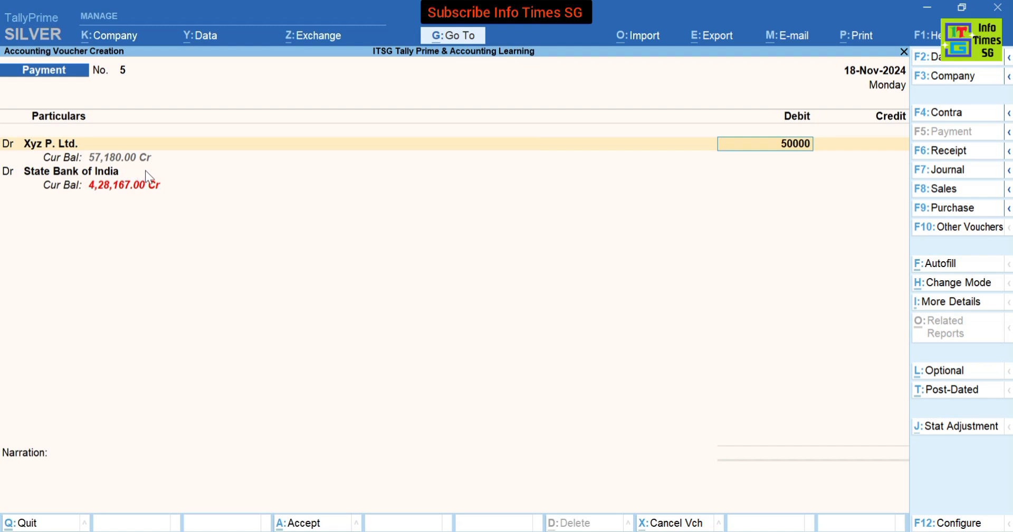
key(Return)
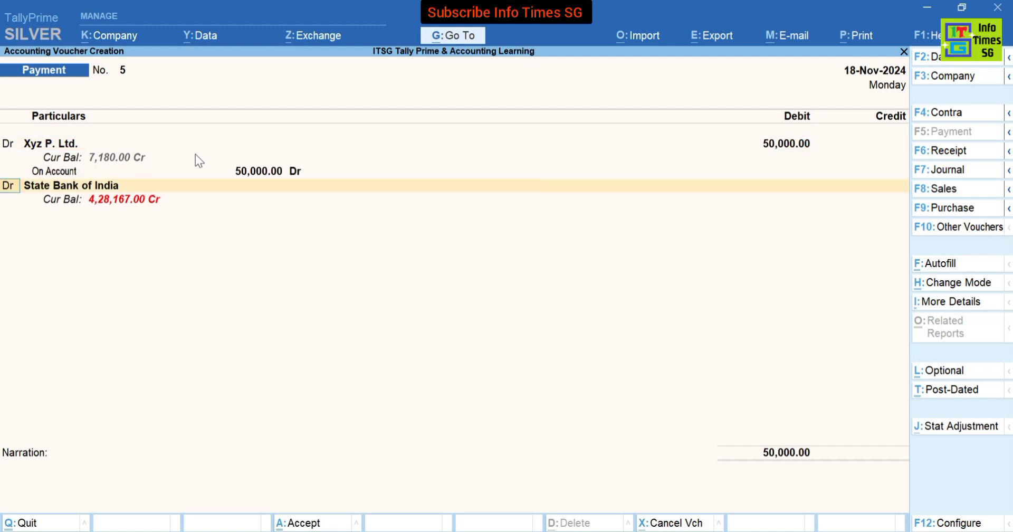
Set Cash as the second ledger of the payment voucher and make that line a Cr entry
key(Return)
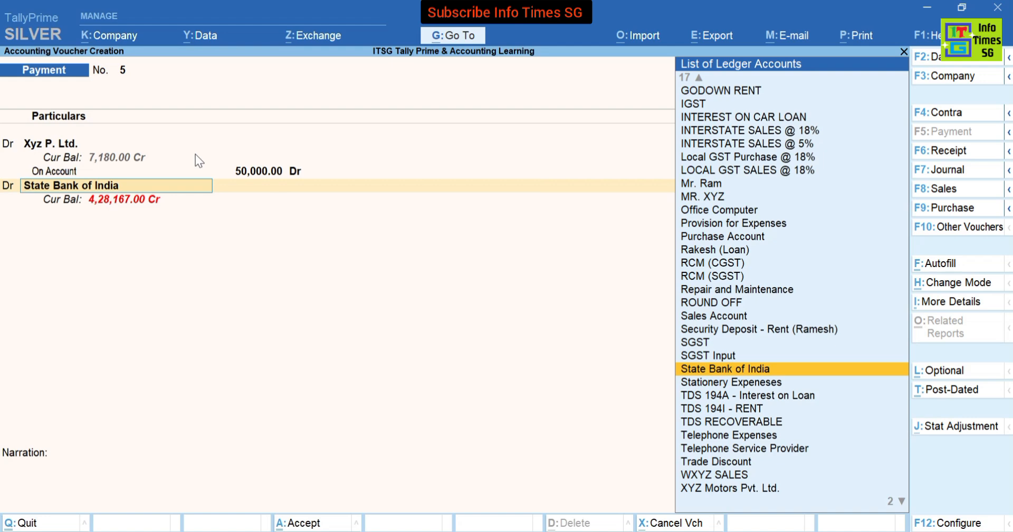
text(Cash)
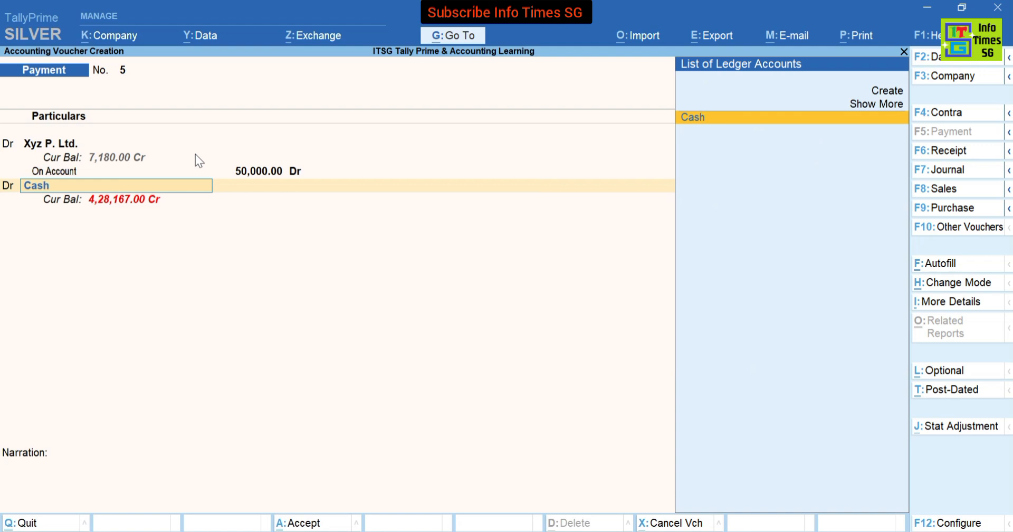
key(Return)
key(BackSpace)
key(BackSpace)
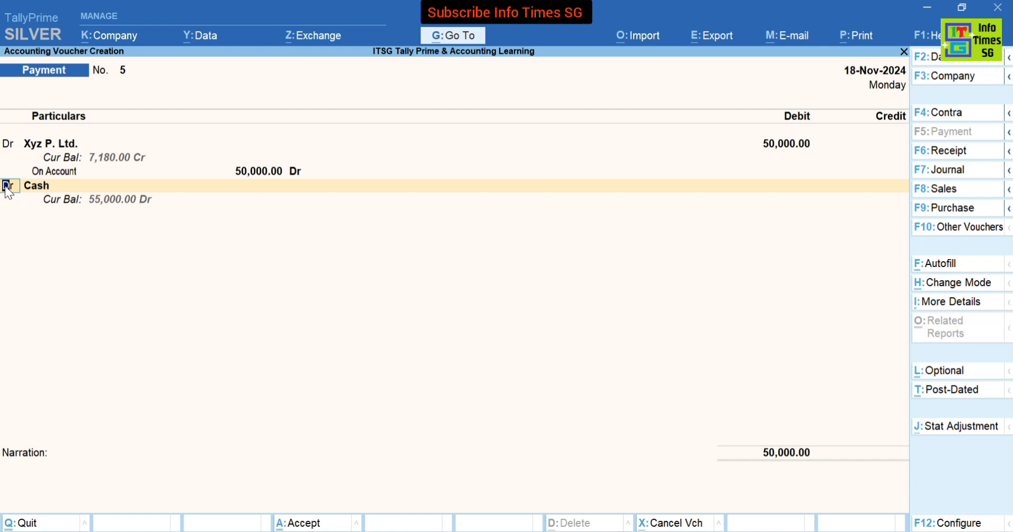
text(cr)
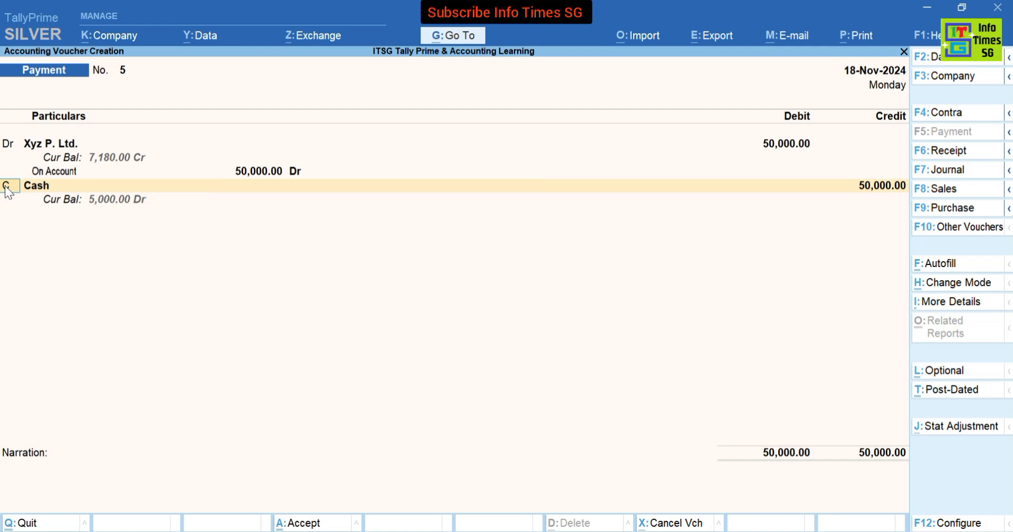
key(Return)
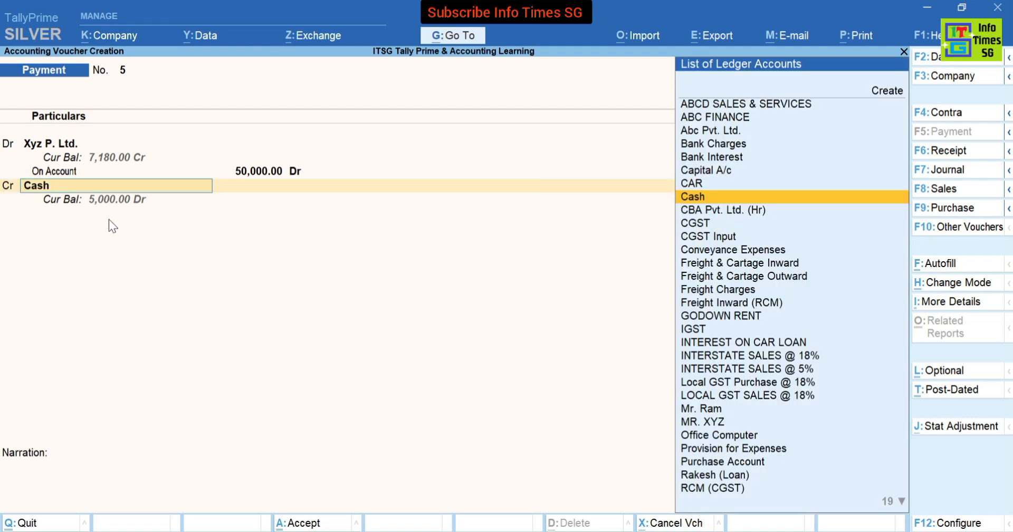
key(Return)
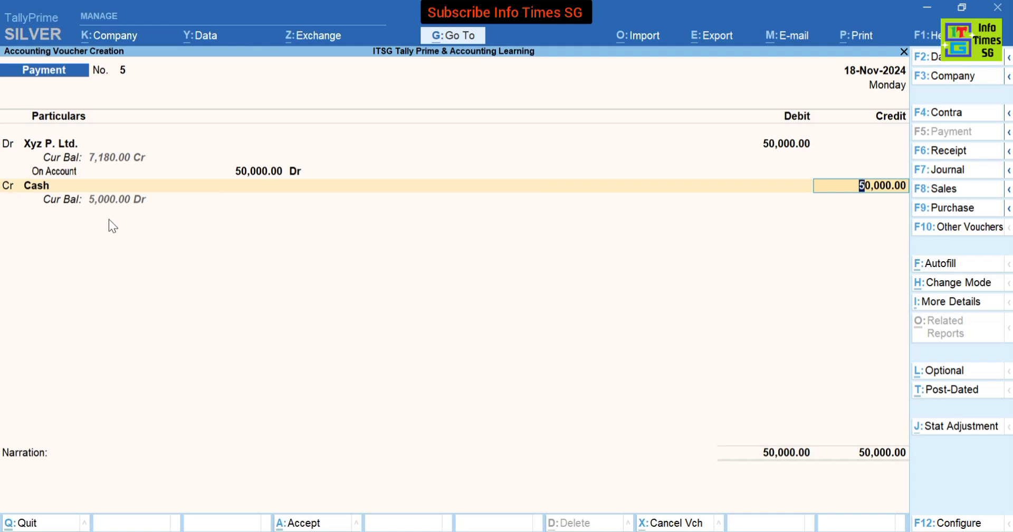
Replace Cash with State Bank of India as the credit ledger for 50,000.00
key(BackSpace)
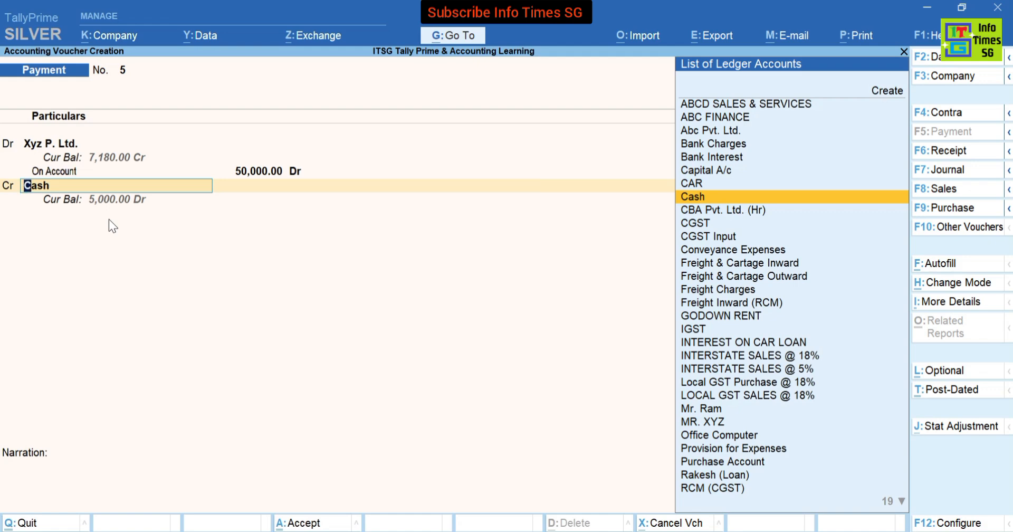
text(S)
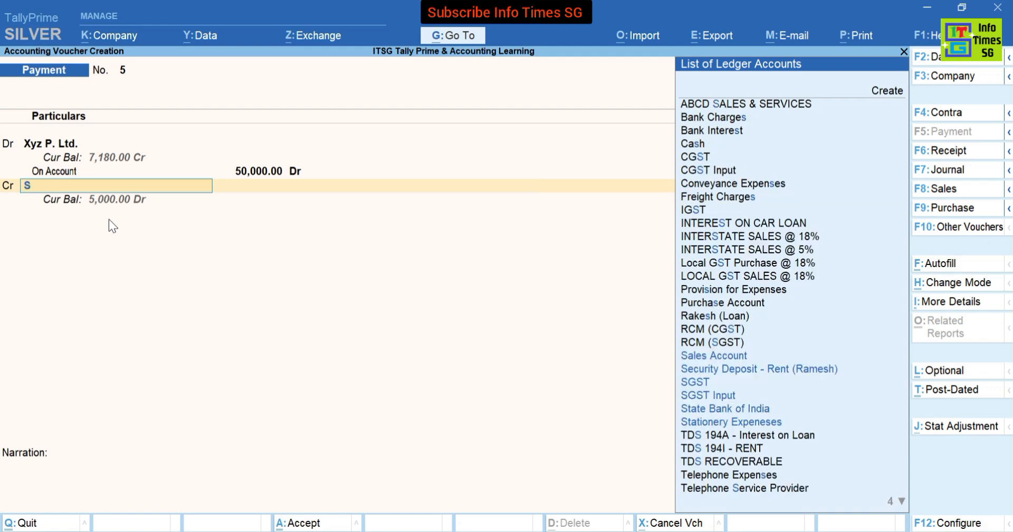
text(tate)
key(Return)
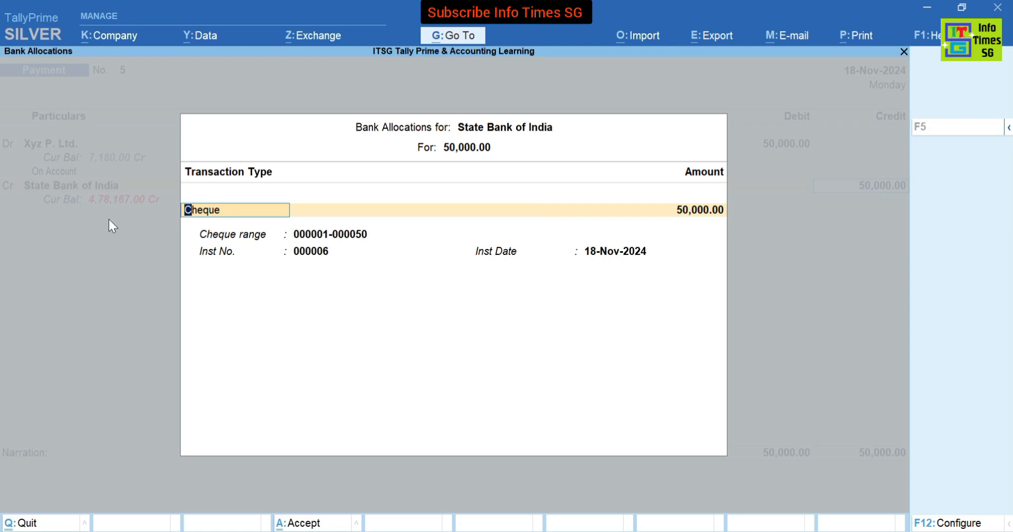
Allocate the bank payment as a Cheque with cheque range Not Applicable, and save the voucher without a narration
key(Return)
key(BackSpace)
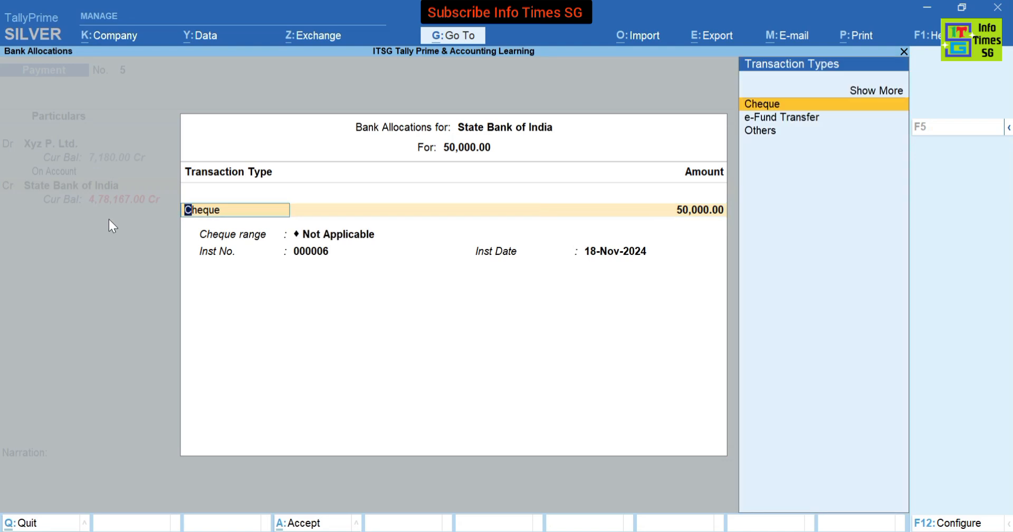
key(Down)
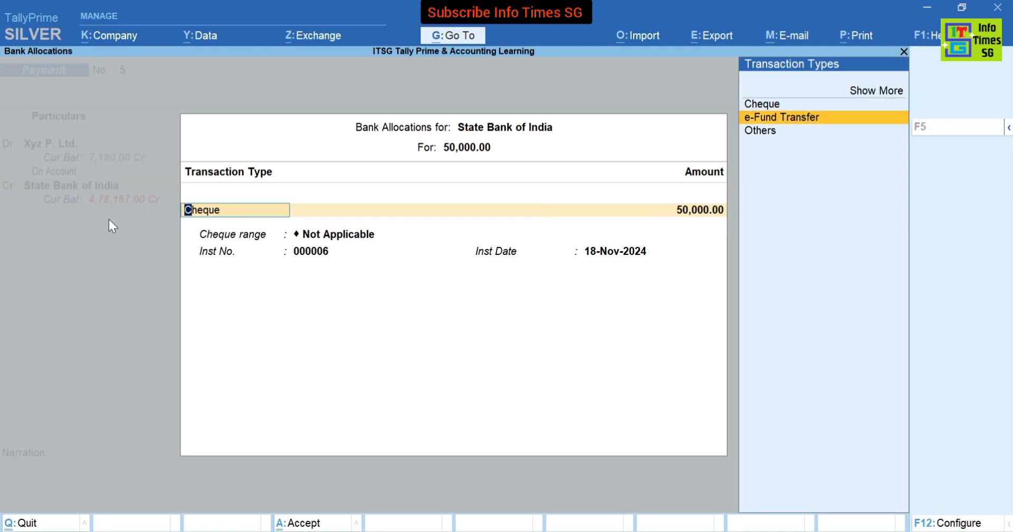
key(Up)
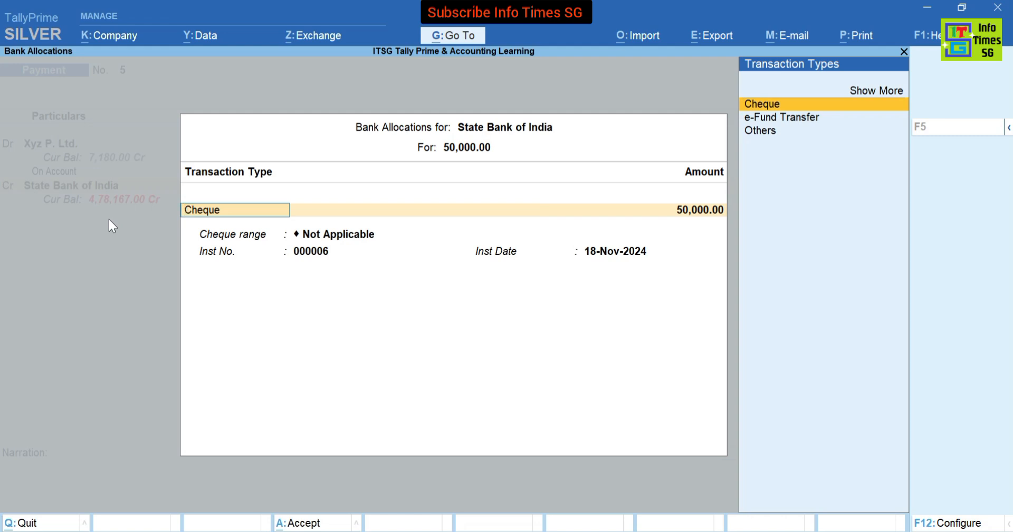
key(Return)
key(Return)
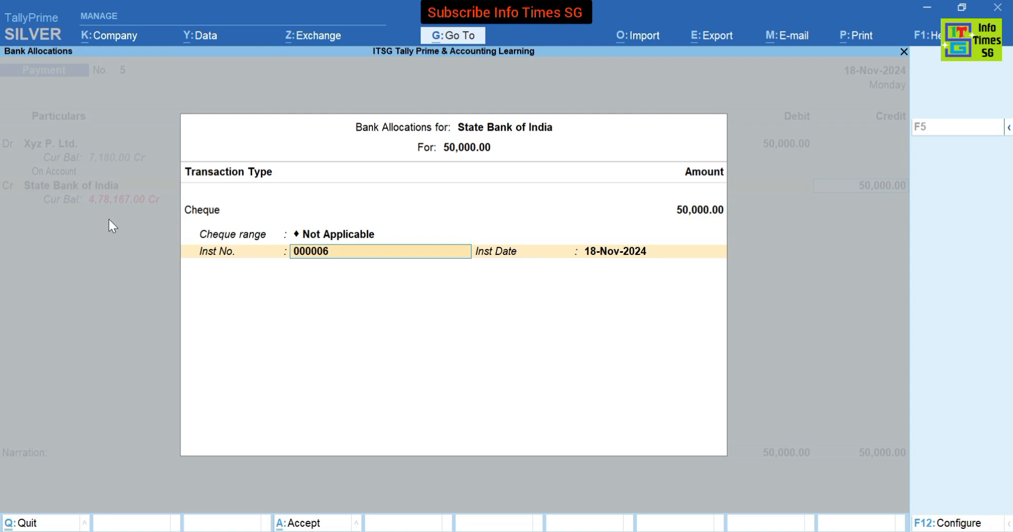
key(Return)
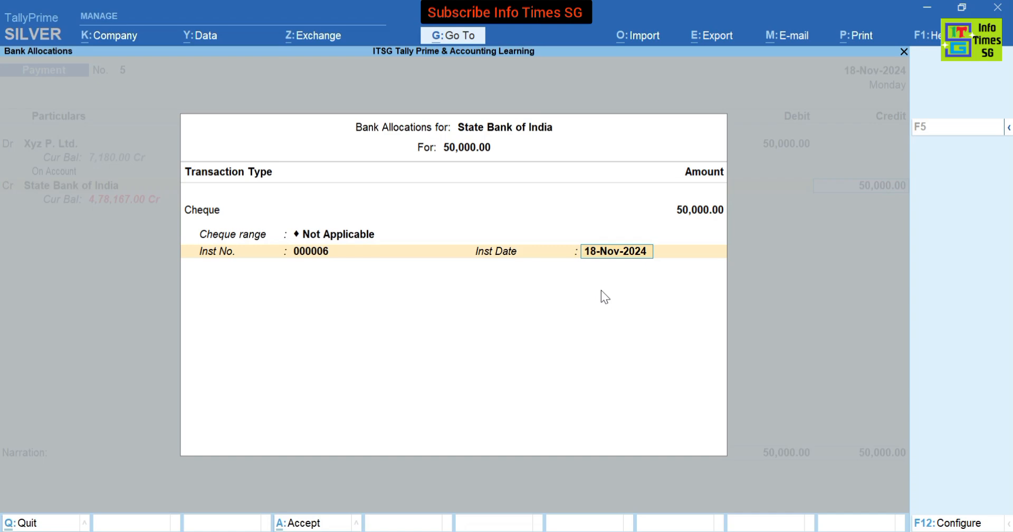
key(Return)
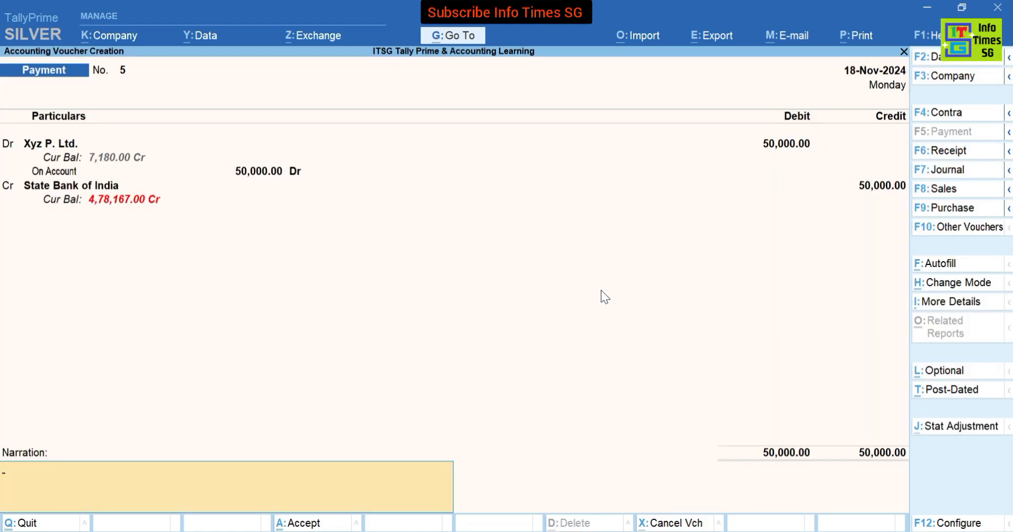
key(Return)
key(Return)
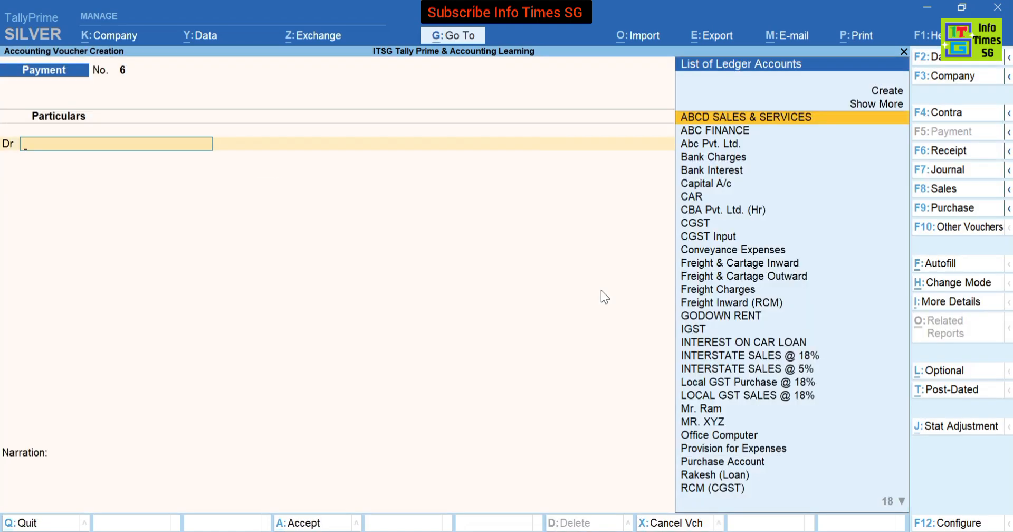
Review the saved payment voucher, and check the Xyz P. Ltd. ledger vouchers in the account books
key(Page_Up)
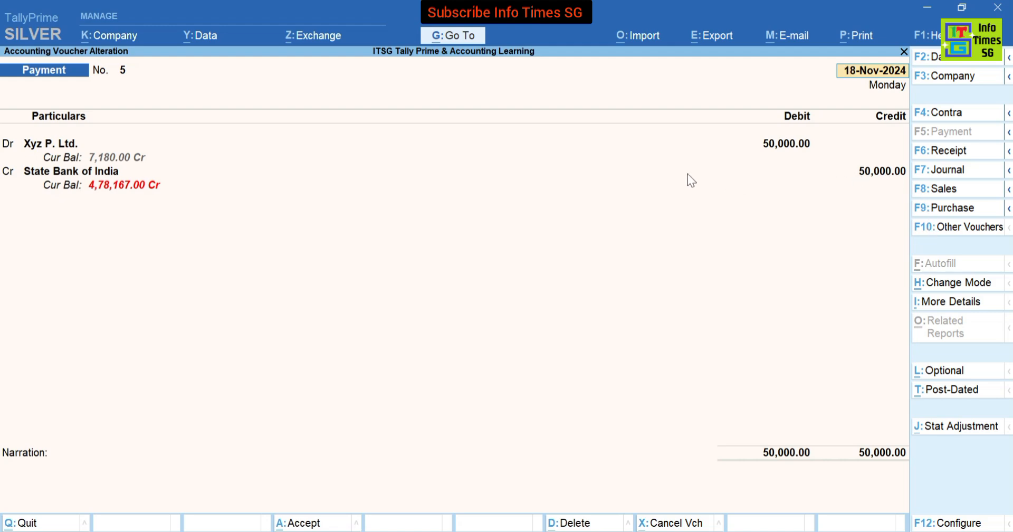
key(Escape)
key(a)
text(l)
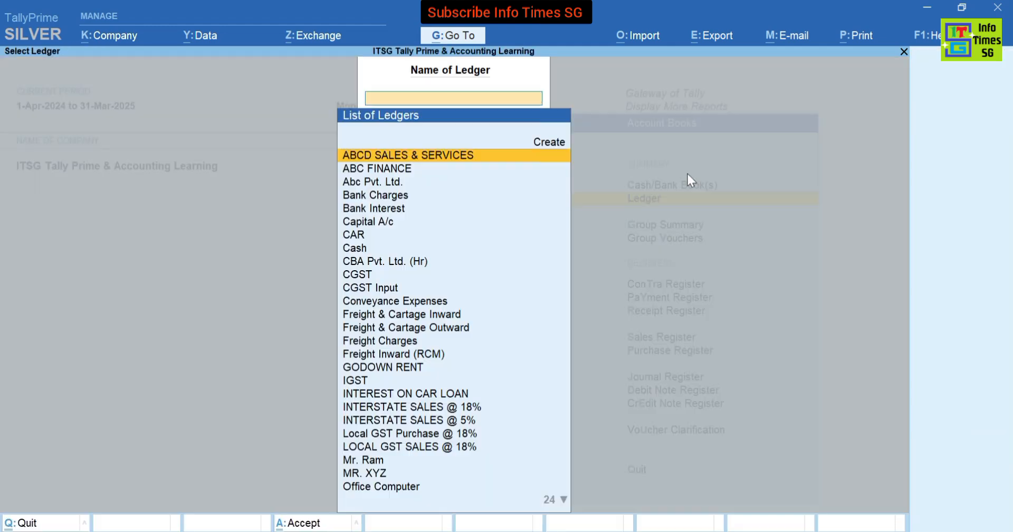
text(xyz)
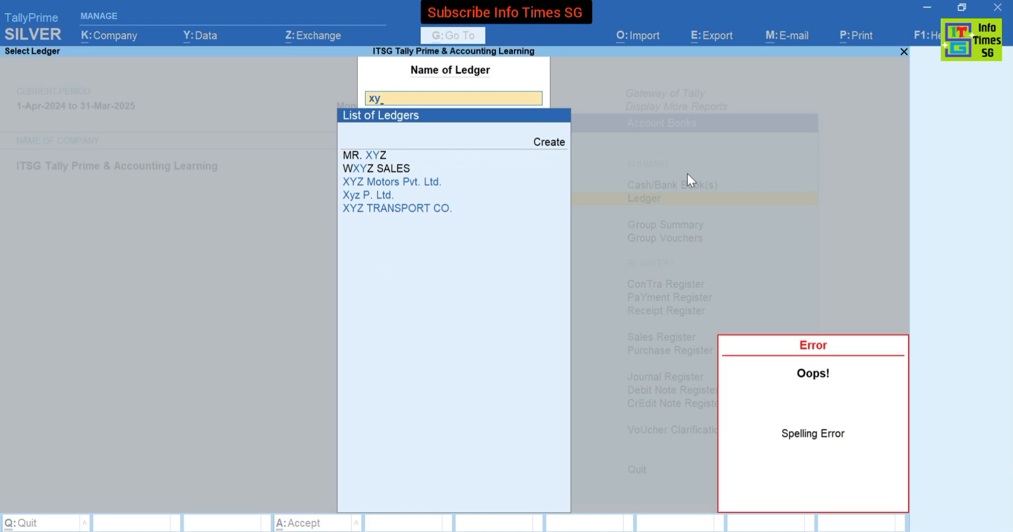
key(Down)
key(Down)
key(Down)
key(Down)
key(Down)
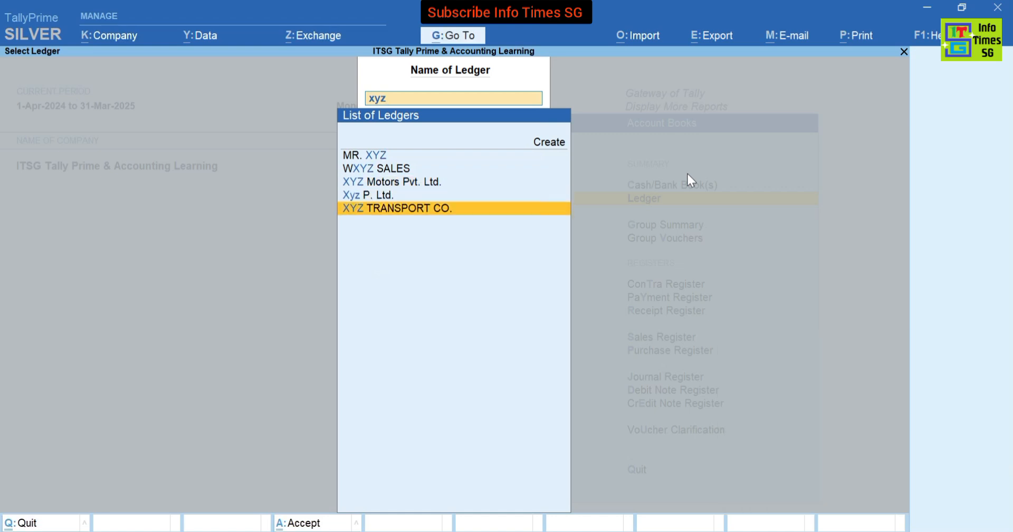
key(Up)
key(Return)
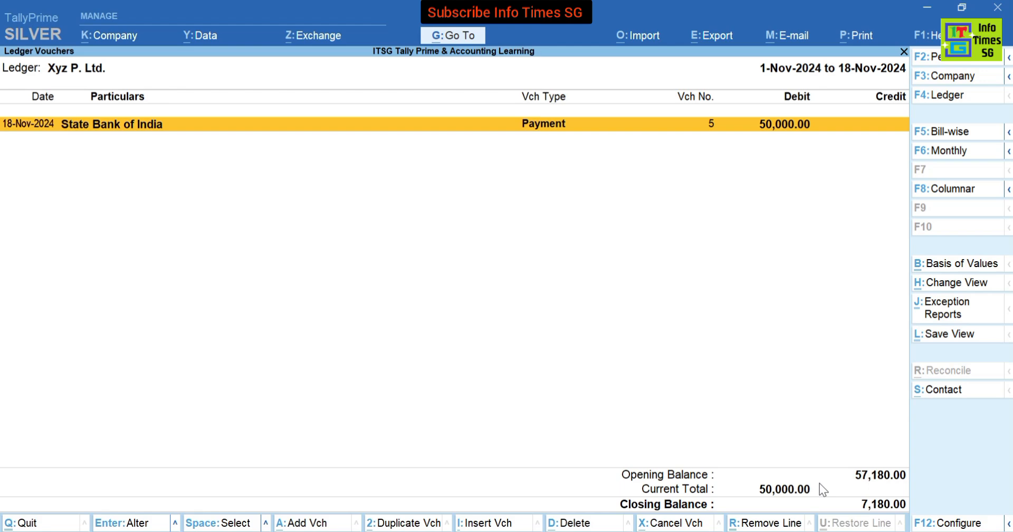
key(Escape)
Start a new Contra voucher dated 20-11-24
key(v)
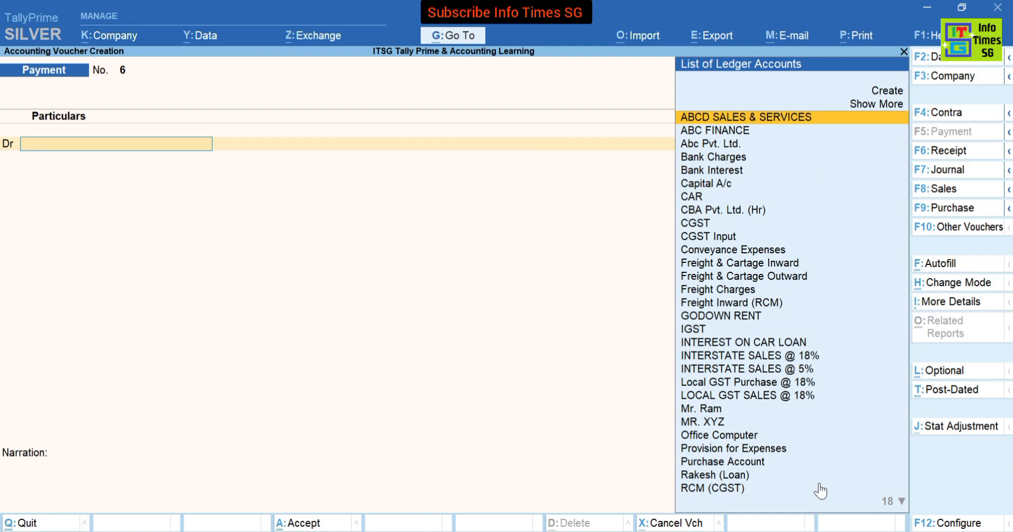
key(F4)
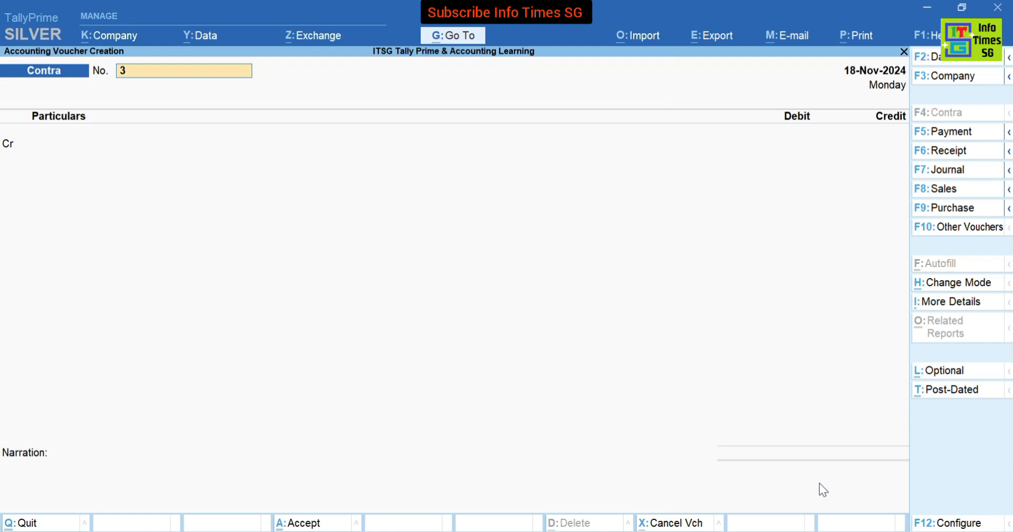
key(F2)
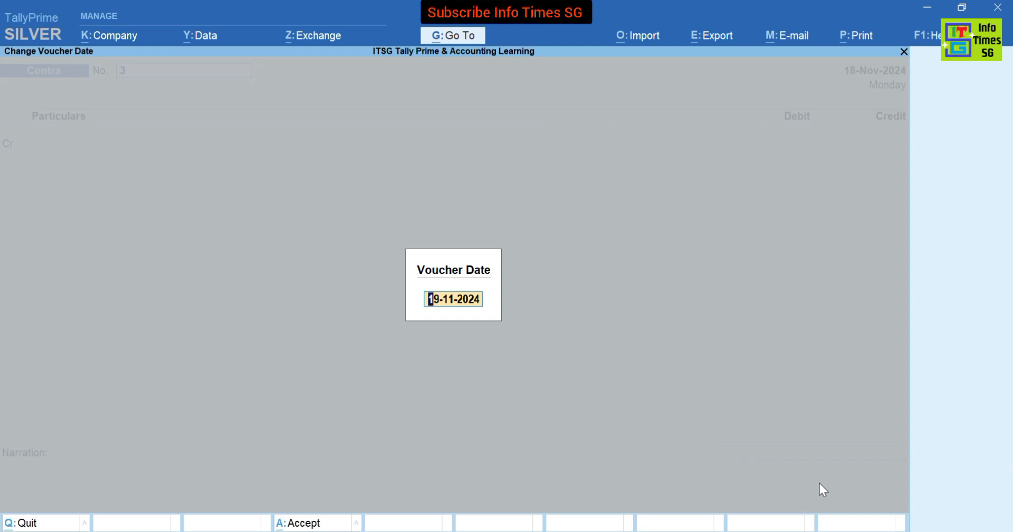
text(20-11-24)
key(Return)
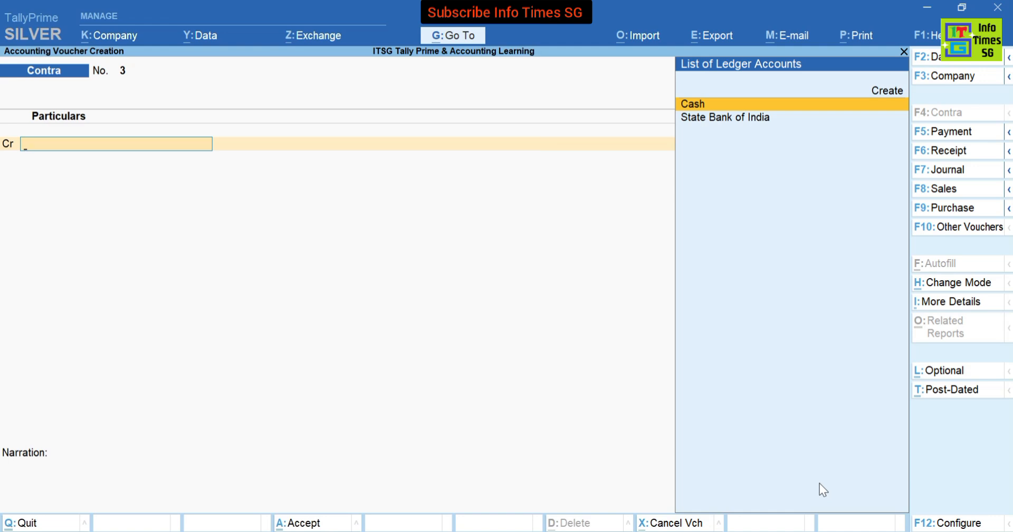
Select State Bank of India as the credit ledger of the contra voucher
key(Down)
key(Up)
key(Down)
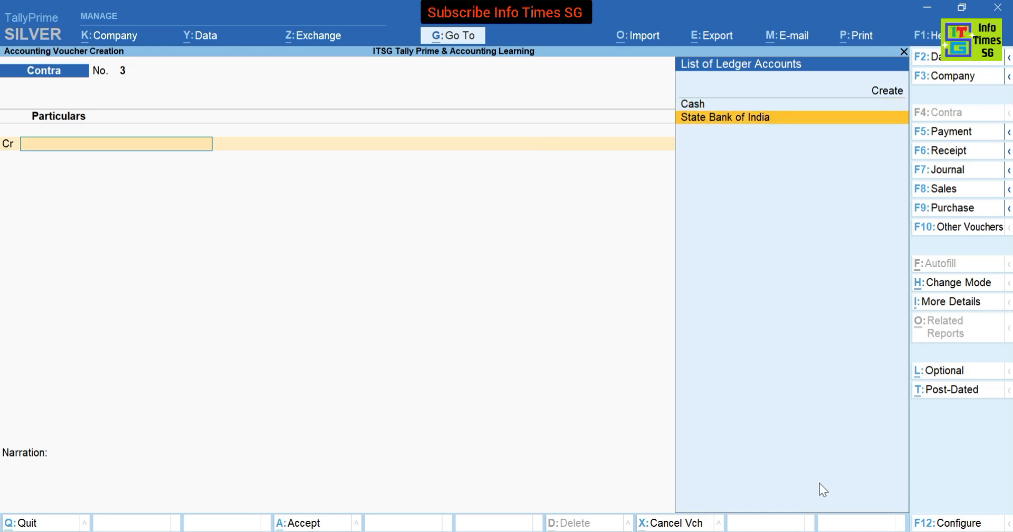
key(Up)
key(Down)
key(Up)
key(Down)
key(Up)
key(Down)
key(Return)
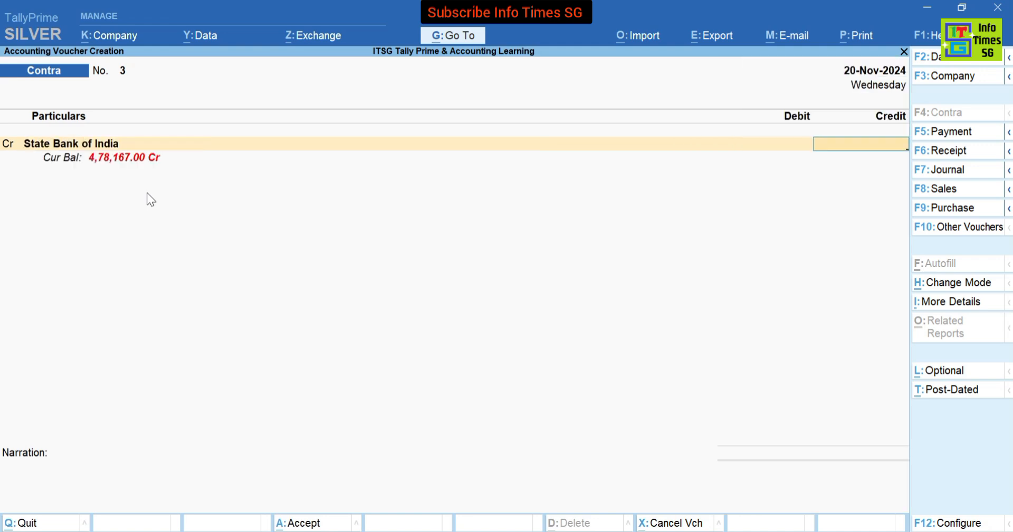
Credit 25,000 to State Bank of India and allocate it as a Cheque with cheque range Not Applicable
text(25000)
key(Return)
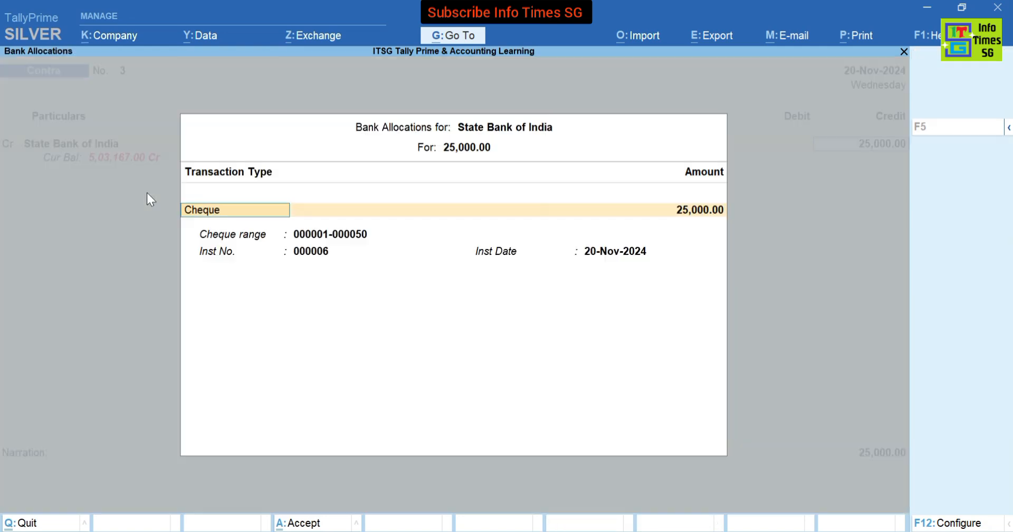
key(Return)
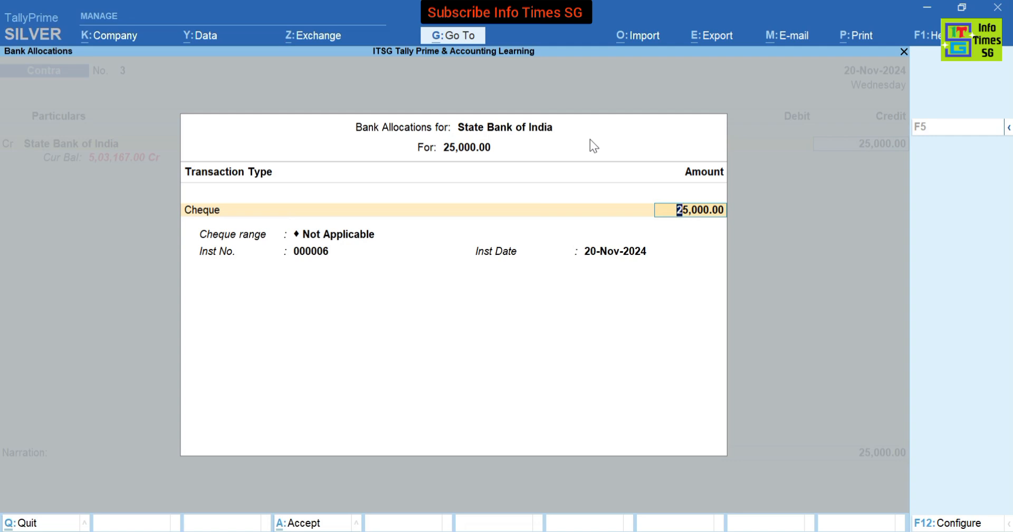
key(Return)
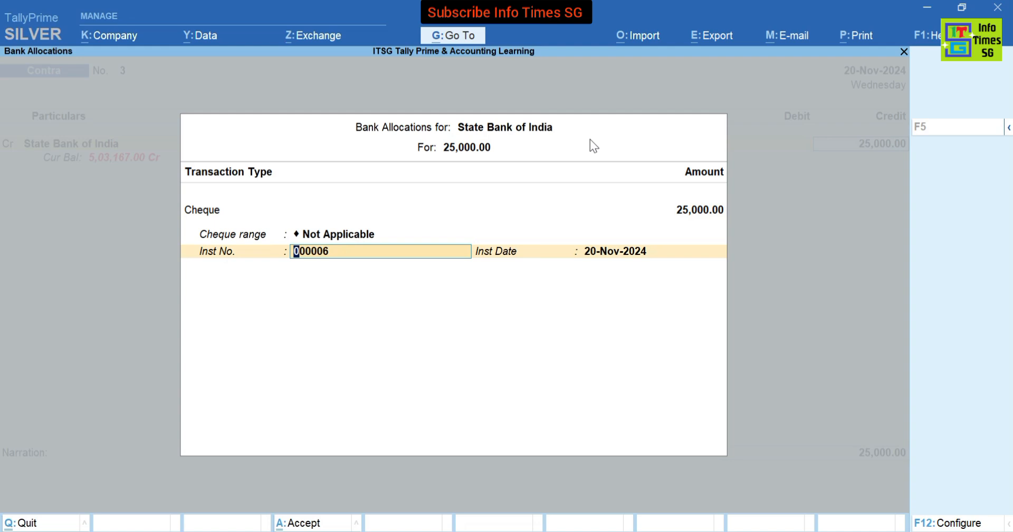
key(BackSpace)
text(7)
key(Return)
key(Return)
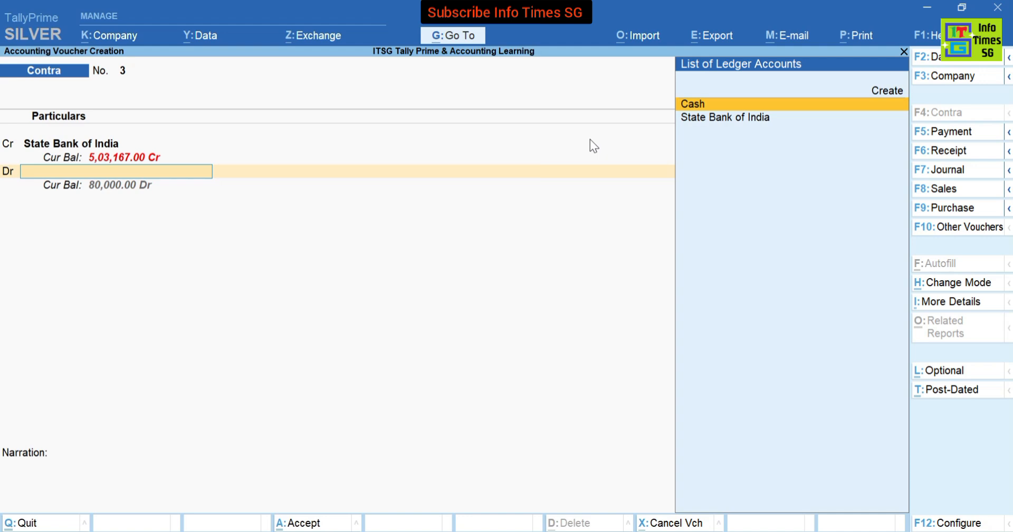
Debit Cash with 25,000 and save the contra voucher without a narration, skipping the cheque printing
key(Return)
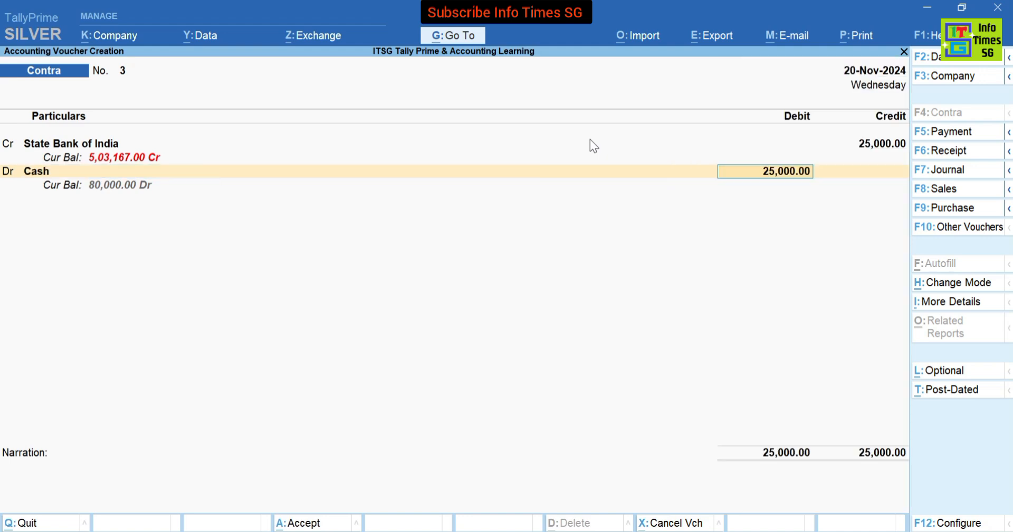
key(Return)
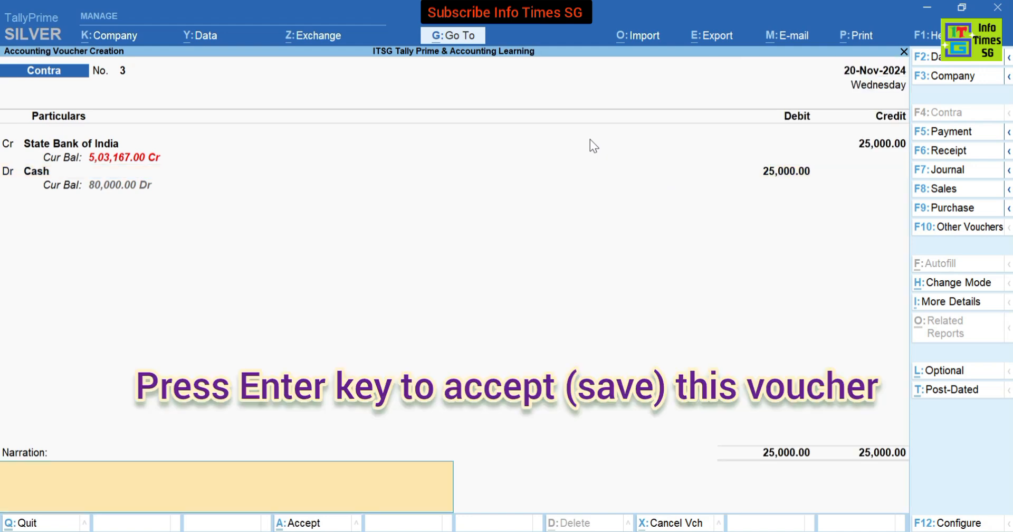
key(Return)
key(Return)
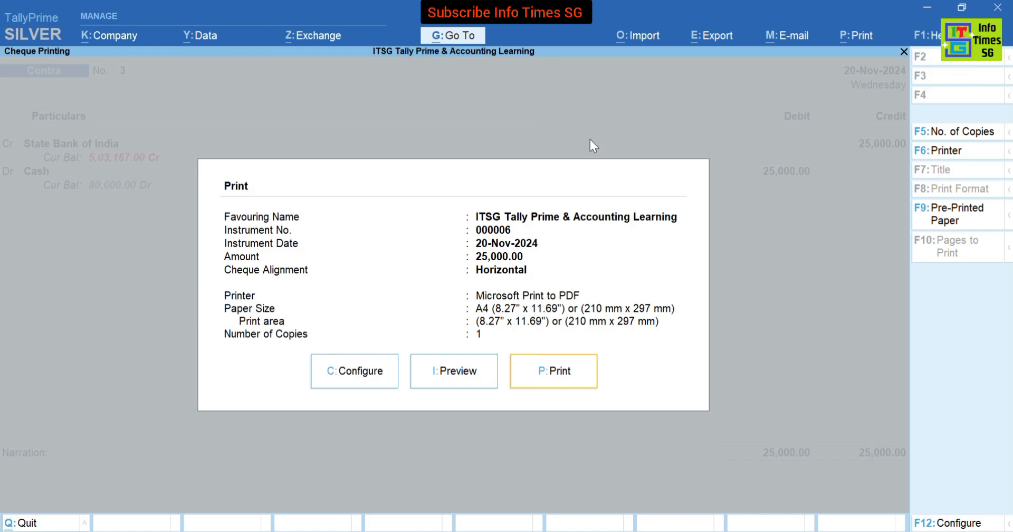
key(Escape)
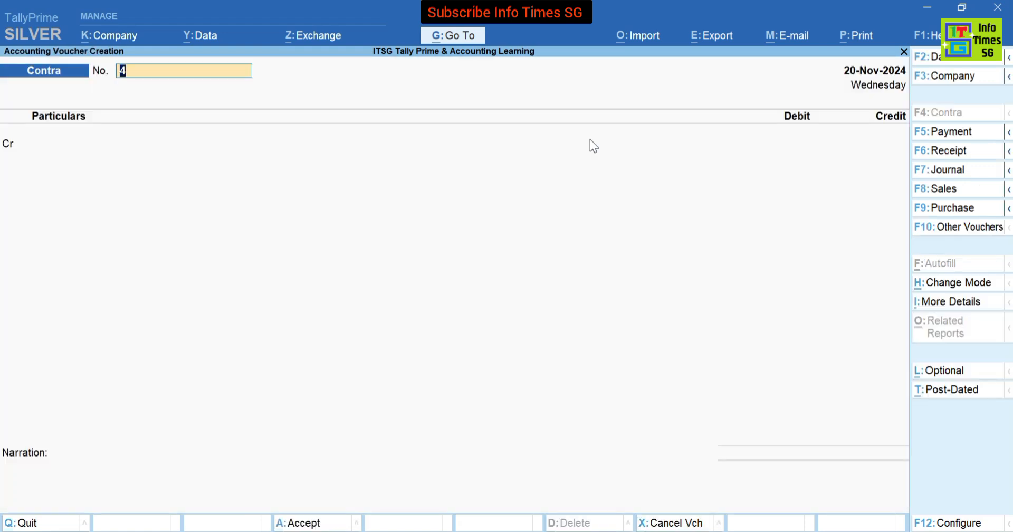
Open the previously saved contra voucher for review
key(Page_Up)
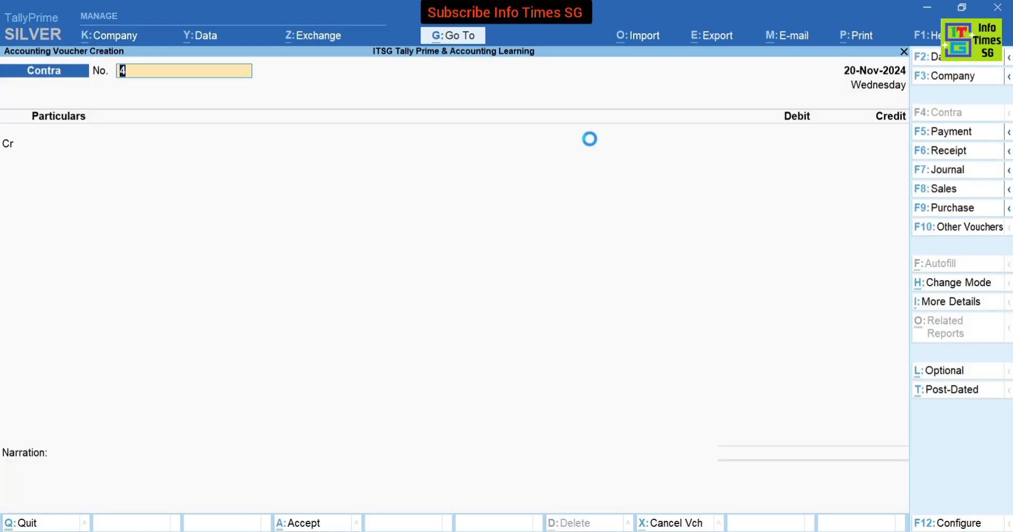